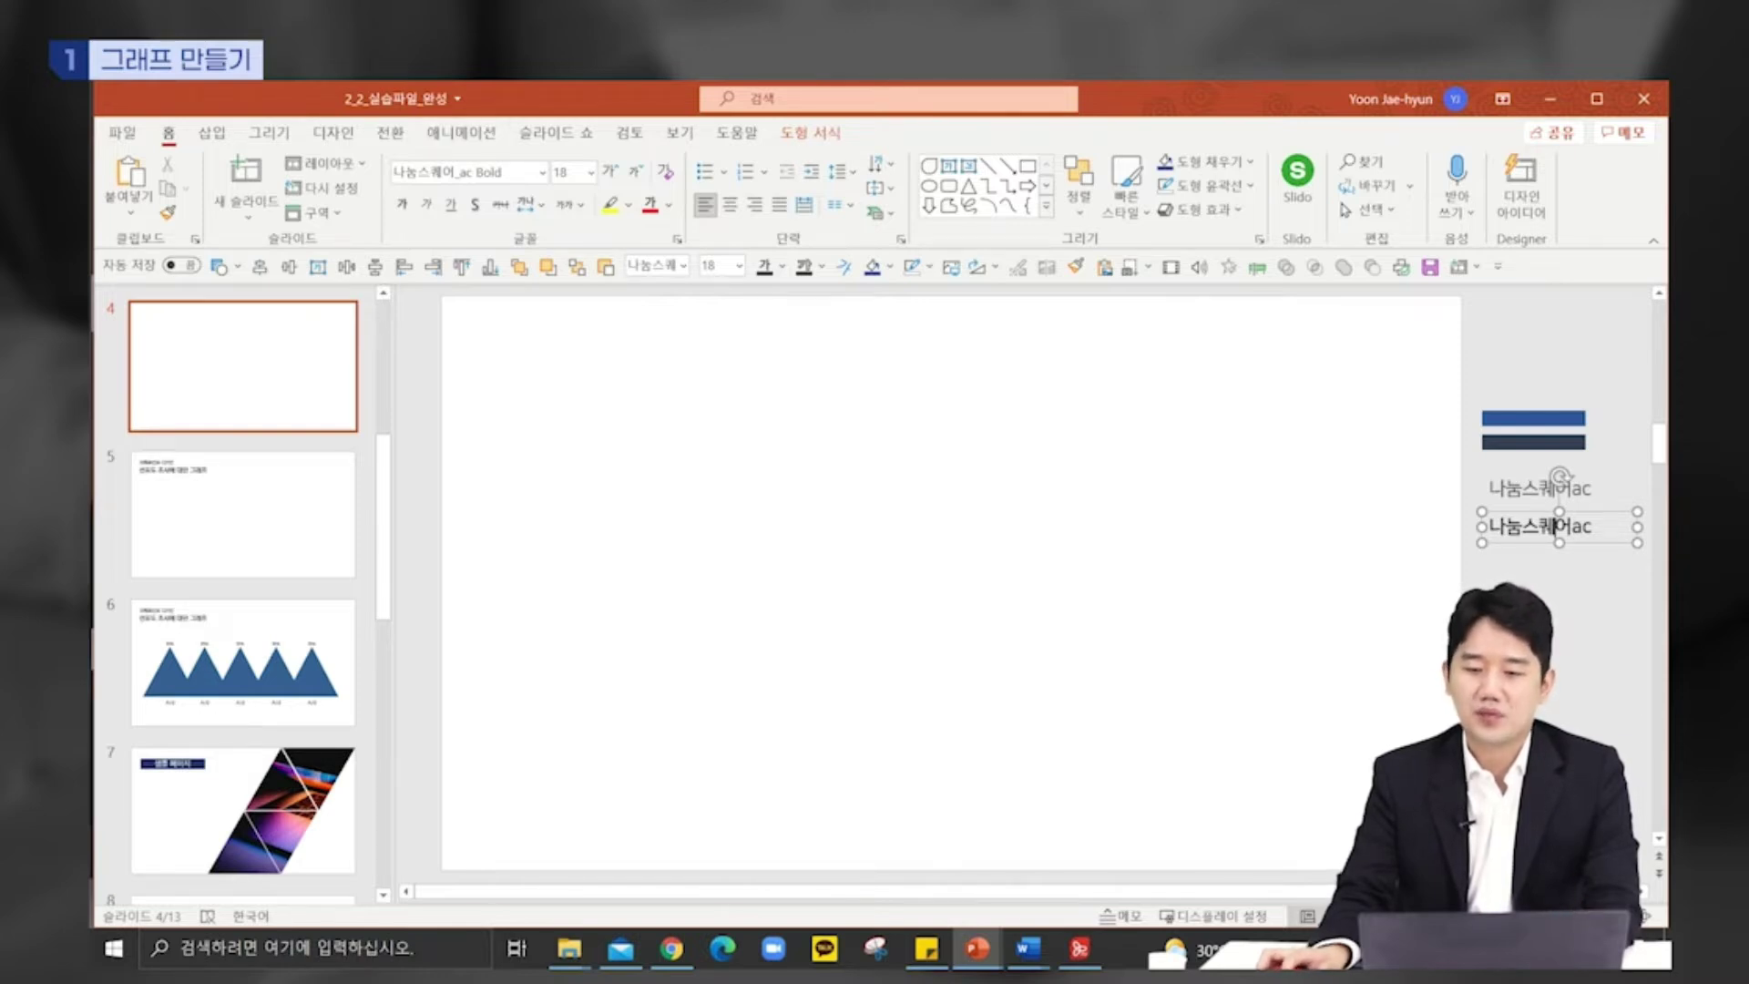
# Step: Copy the blue colour bar onto slide 4, turn it vertical and place it in the slide's upper-left corner
pyautogui.click(1533, 418)
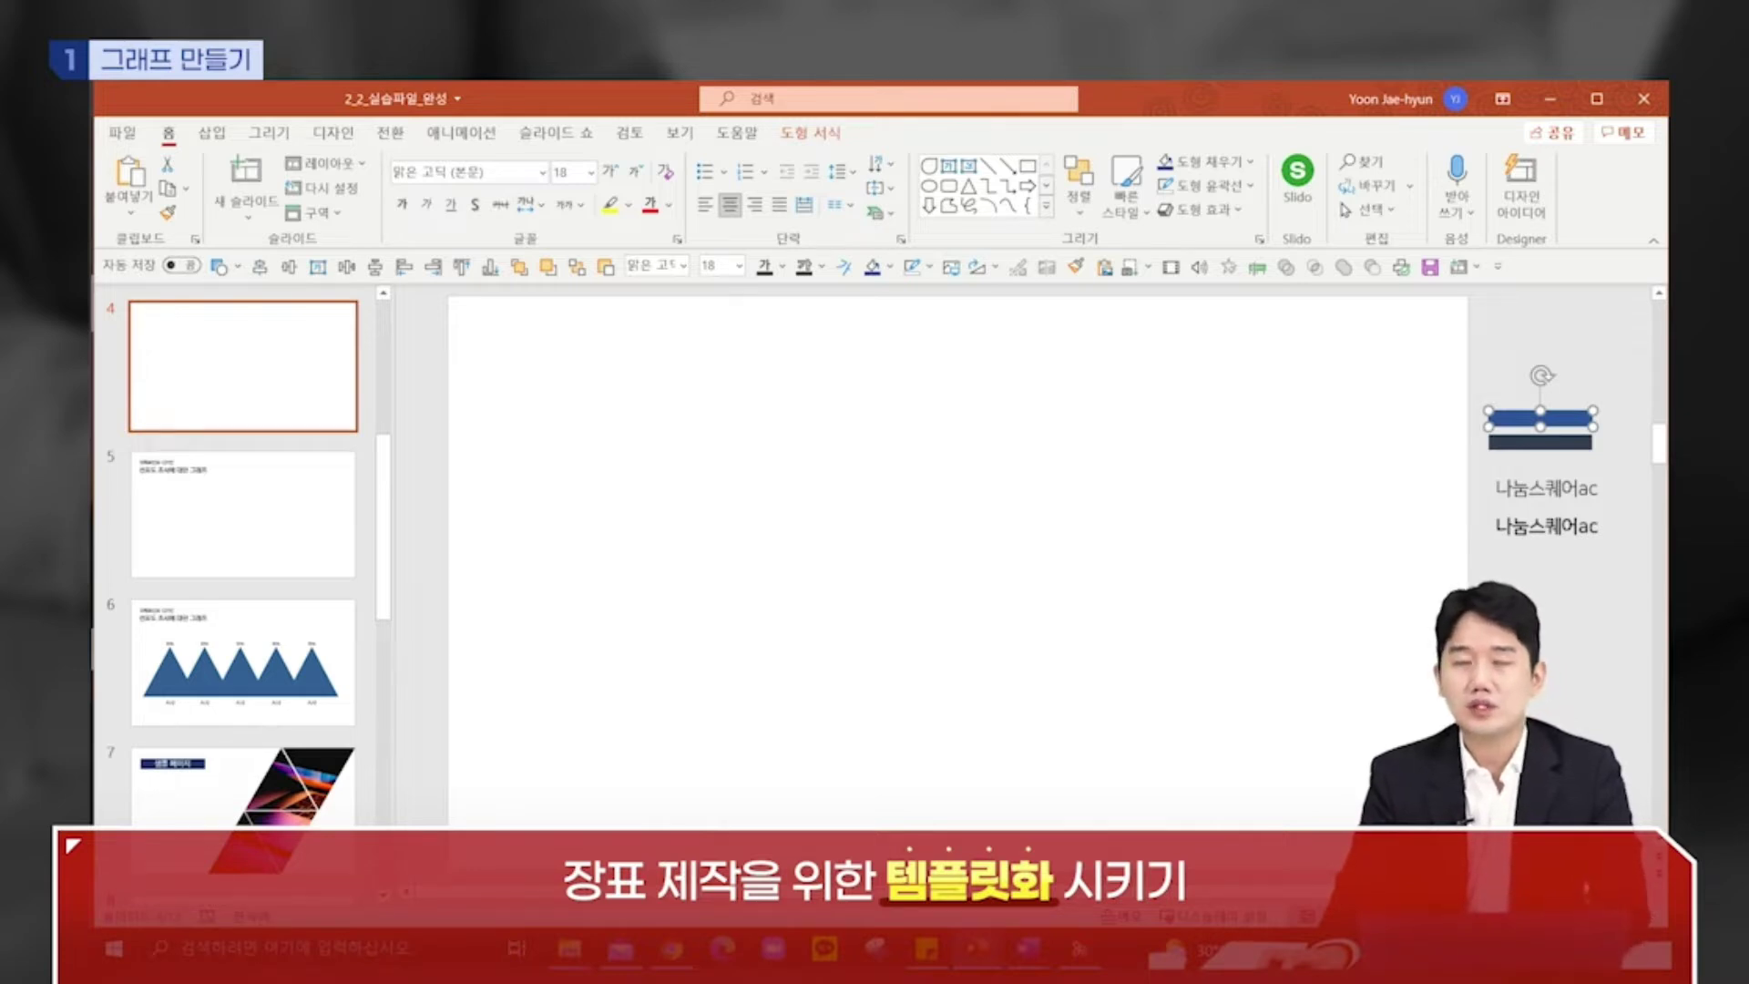
pyautogui.moveTo(1539, 418); pyautogui.dragTo(531, 419)
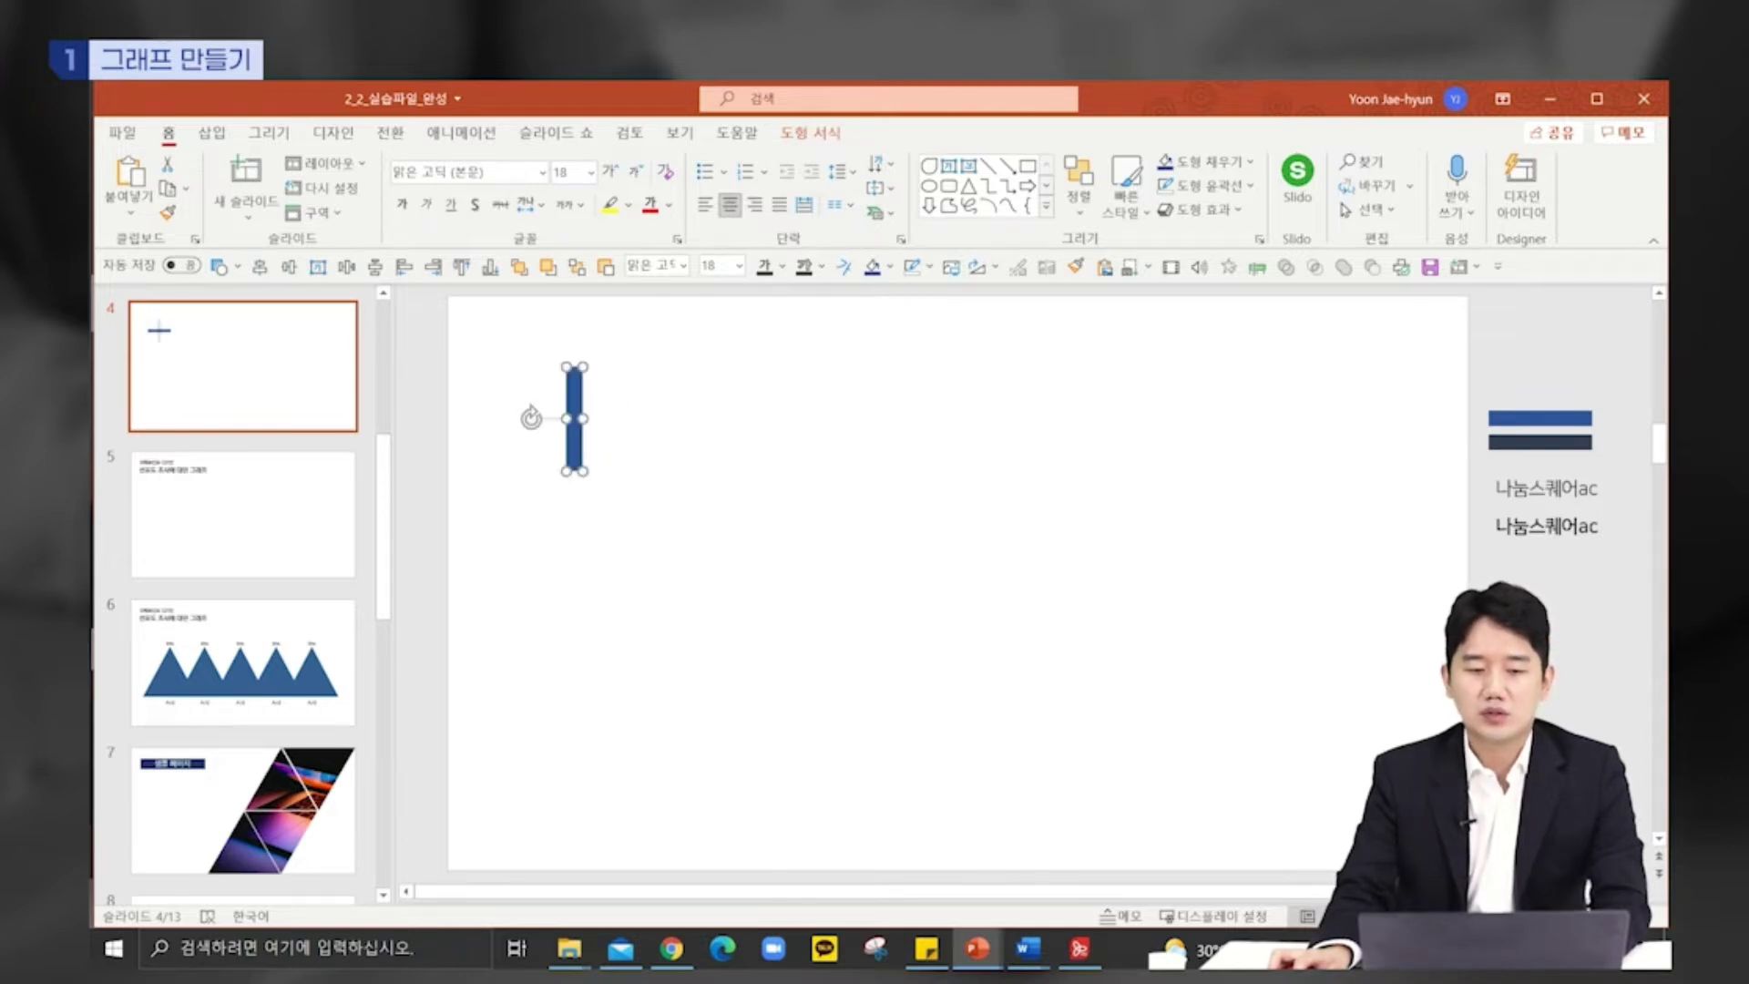
pyautogui.moveTo(583, 471); pyautogui.dragTo(491, 369)
# Step: Add the subtitle "파워포인트 디자인" beside the upper part of the blue bar, using a copy of the regular-weight 나눔스퀘어ac sample text
pyautogui.click(1546, 489)
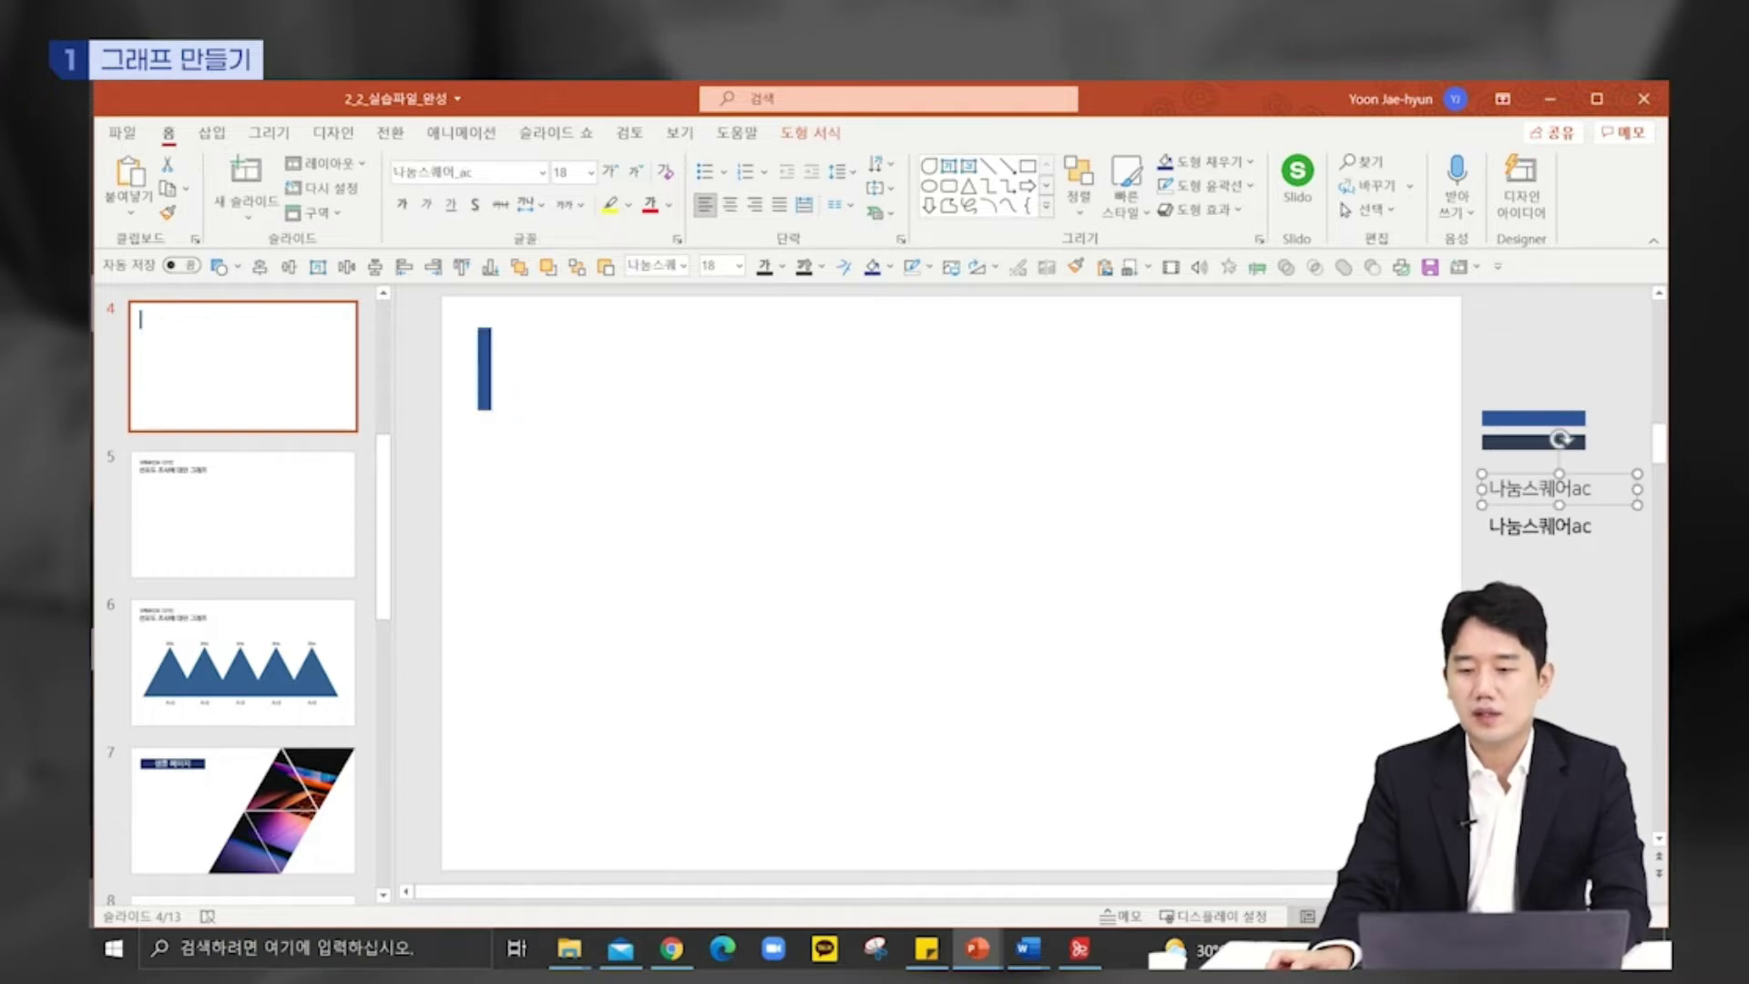
pyautogui.moveTo(1546, 489); pyautogui.dragTo(805, 488)
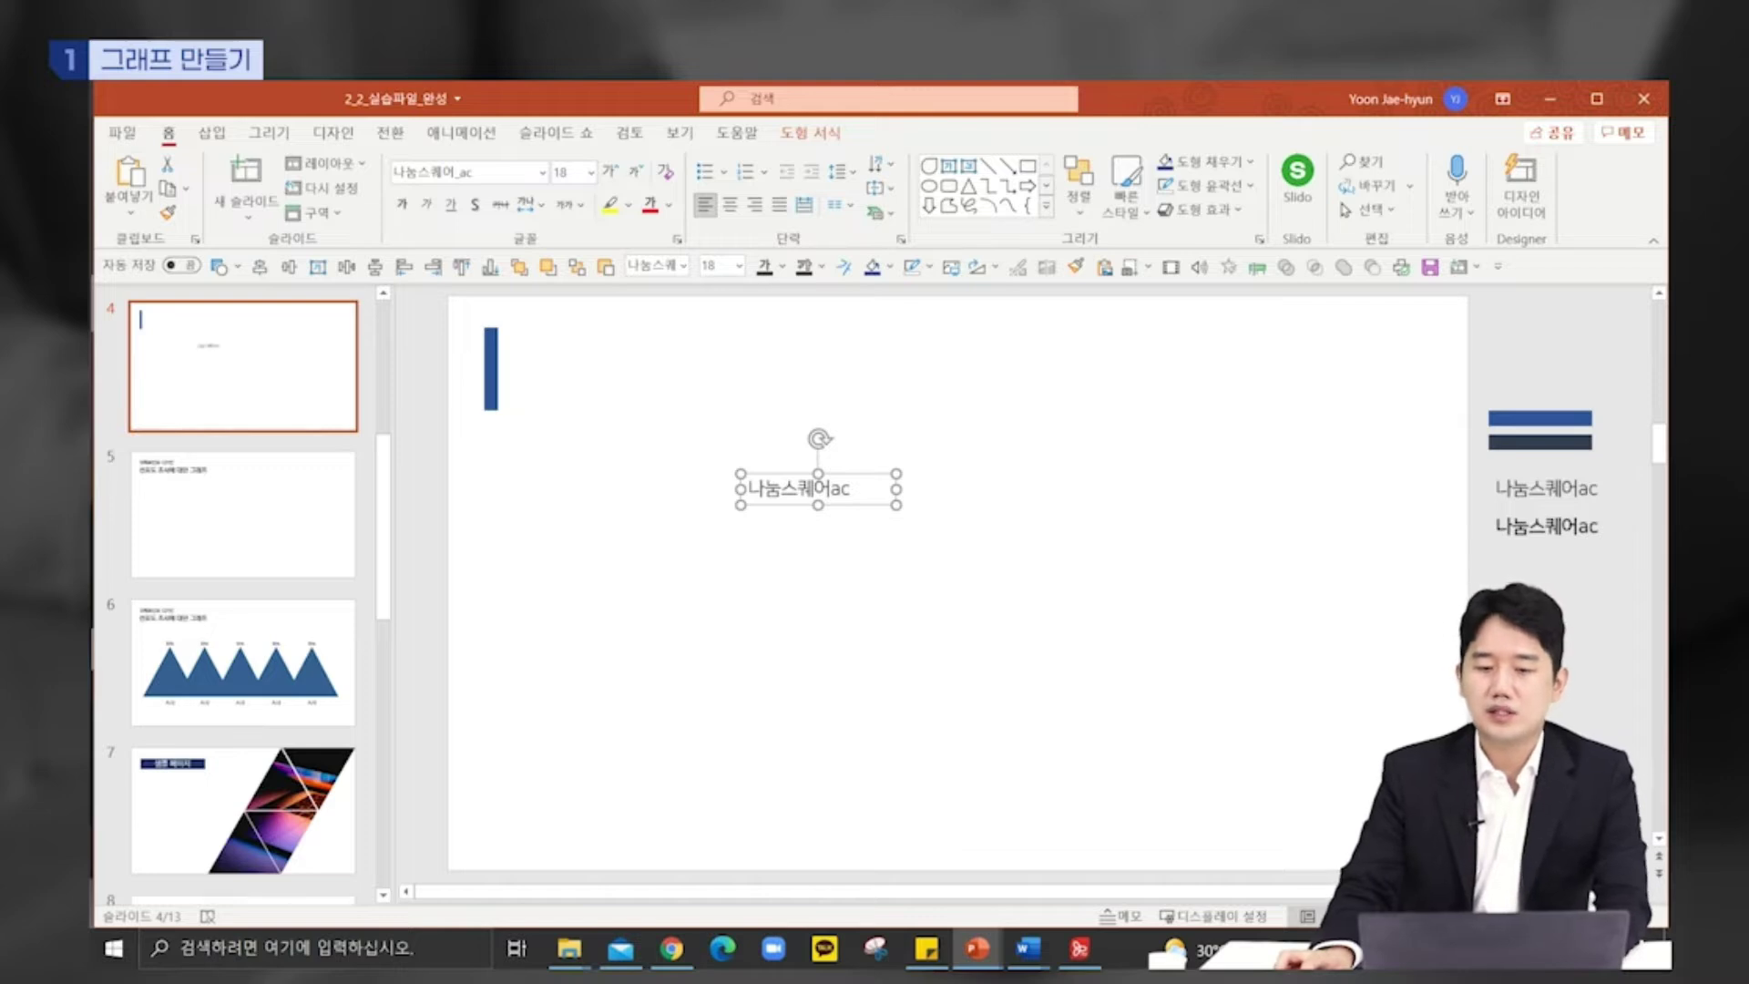
pyautogui.doubleClick(850, 489)
pyautogui.write('Vk=')
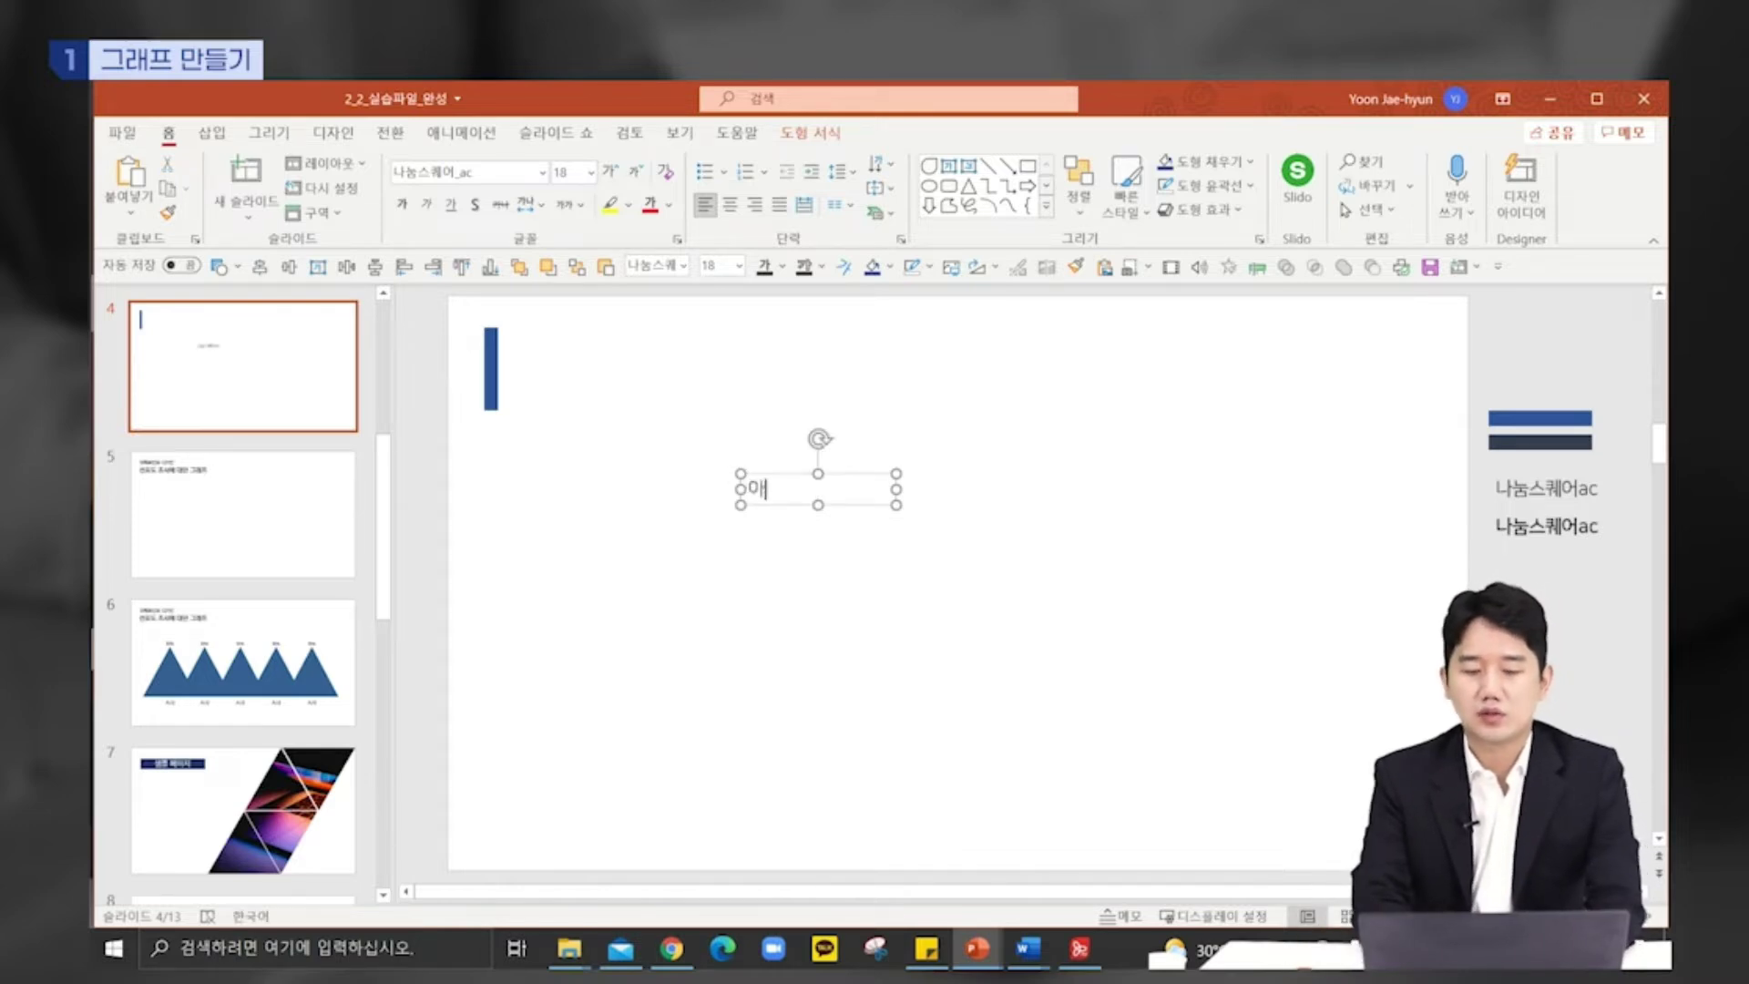
pyautogui.press('BackSpace')
pyautogui.press('BackSpace')
pyautogui.press('BackSpace')
pyautogui.press('Hangul')
pyautogui.write('파워포')
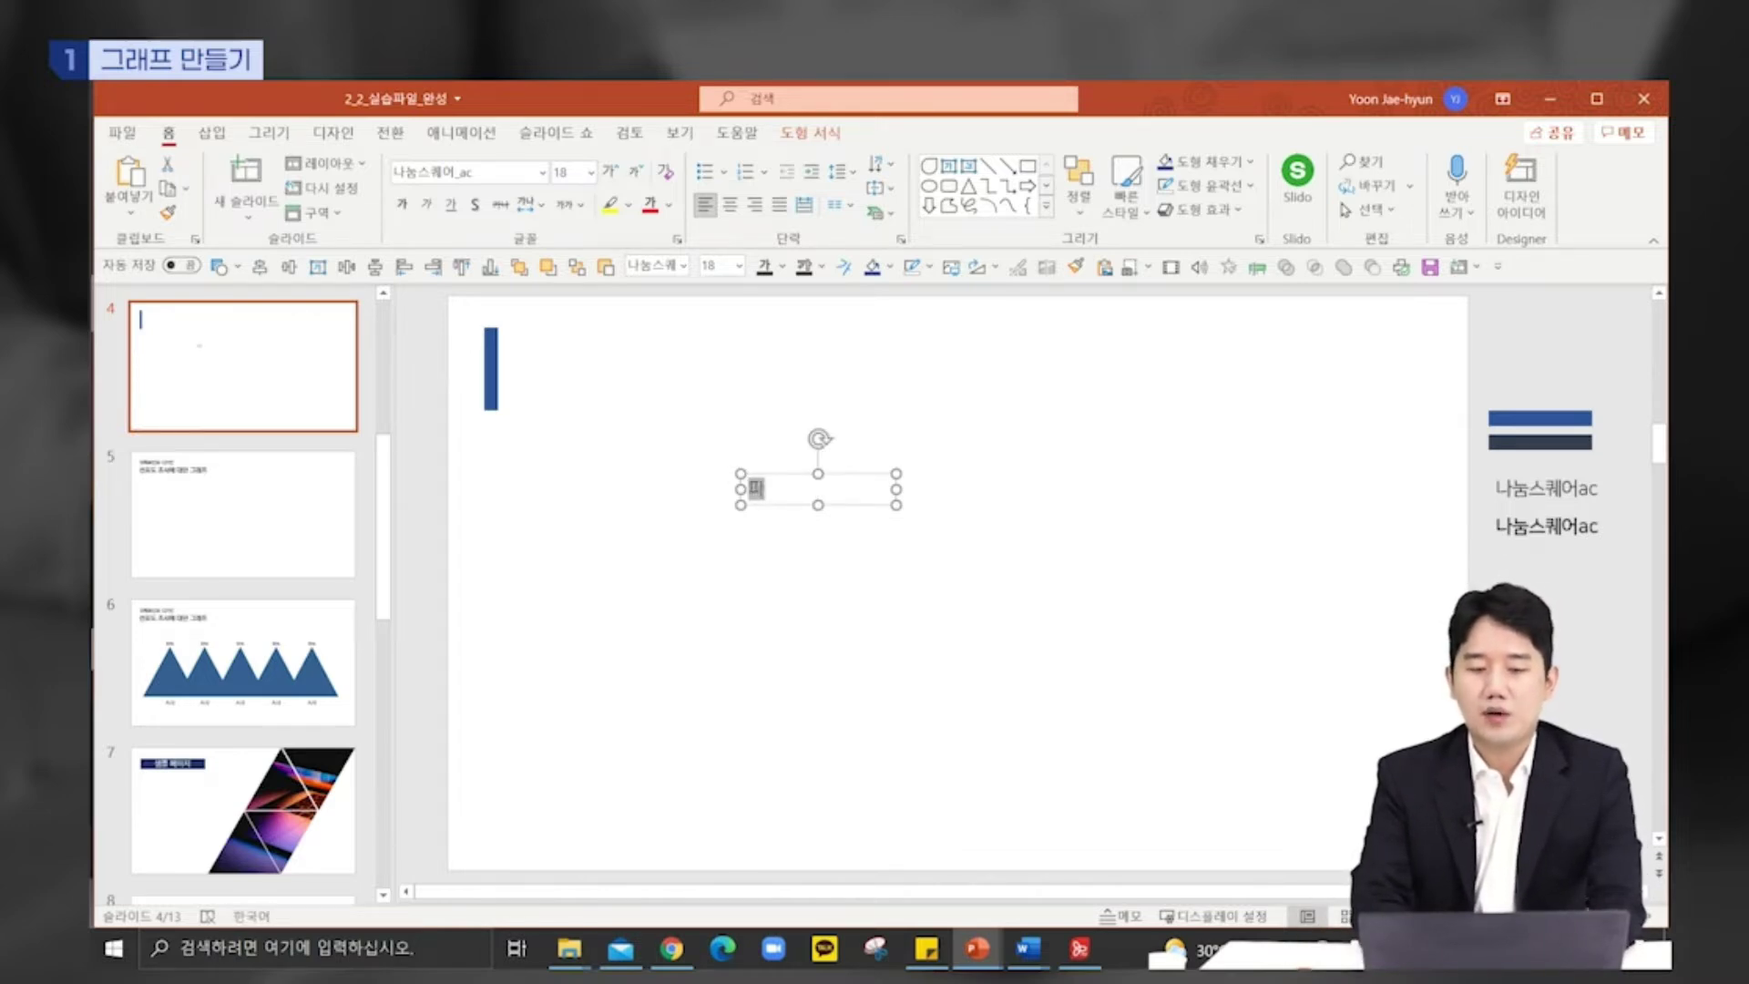
pyautogui.write('이느,')
pyautogui.press('BackSpace')
pyautogui.press('BackSpace')
pyautogui.press('BackSpace')
pyautogui.write('ㅇ인트')
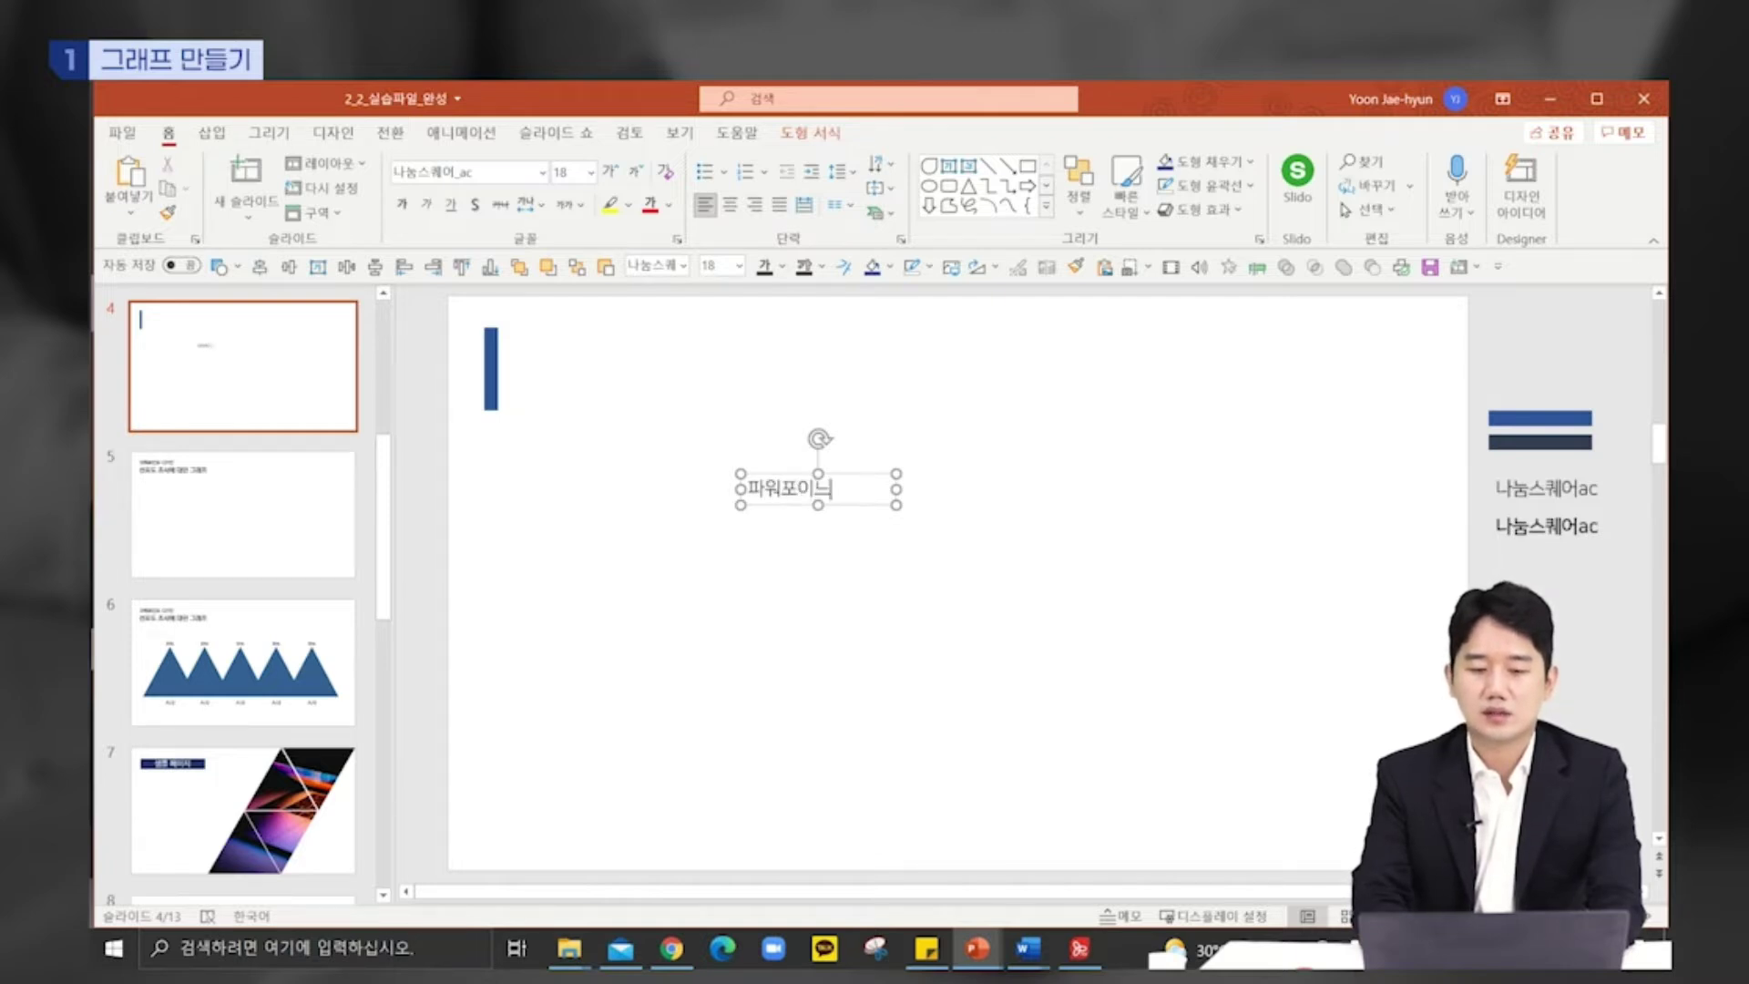
pyautogui.write(' ㄷ')
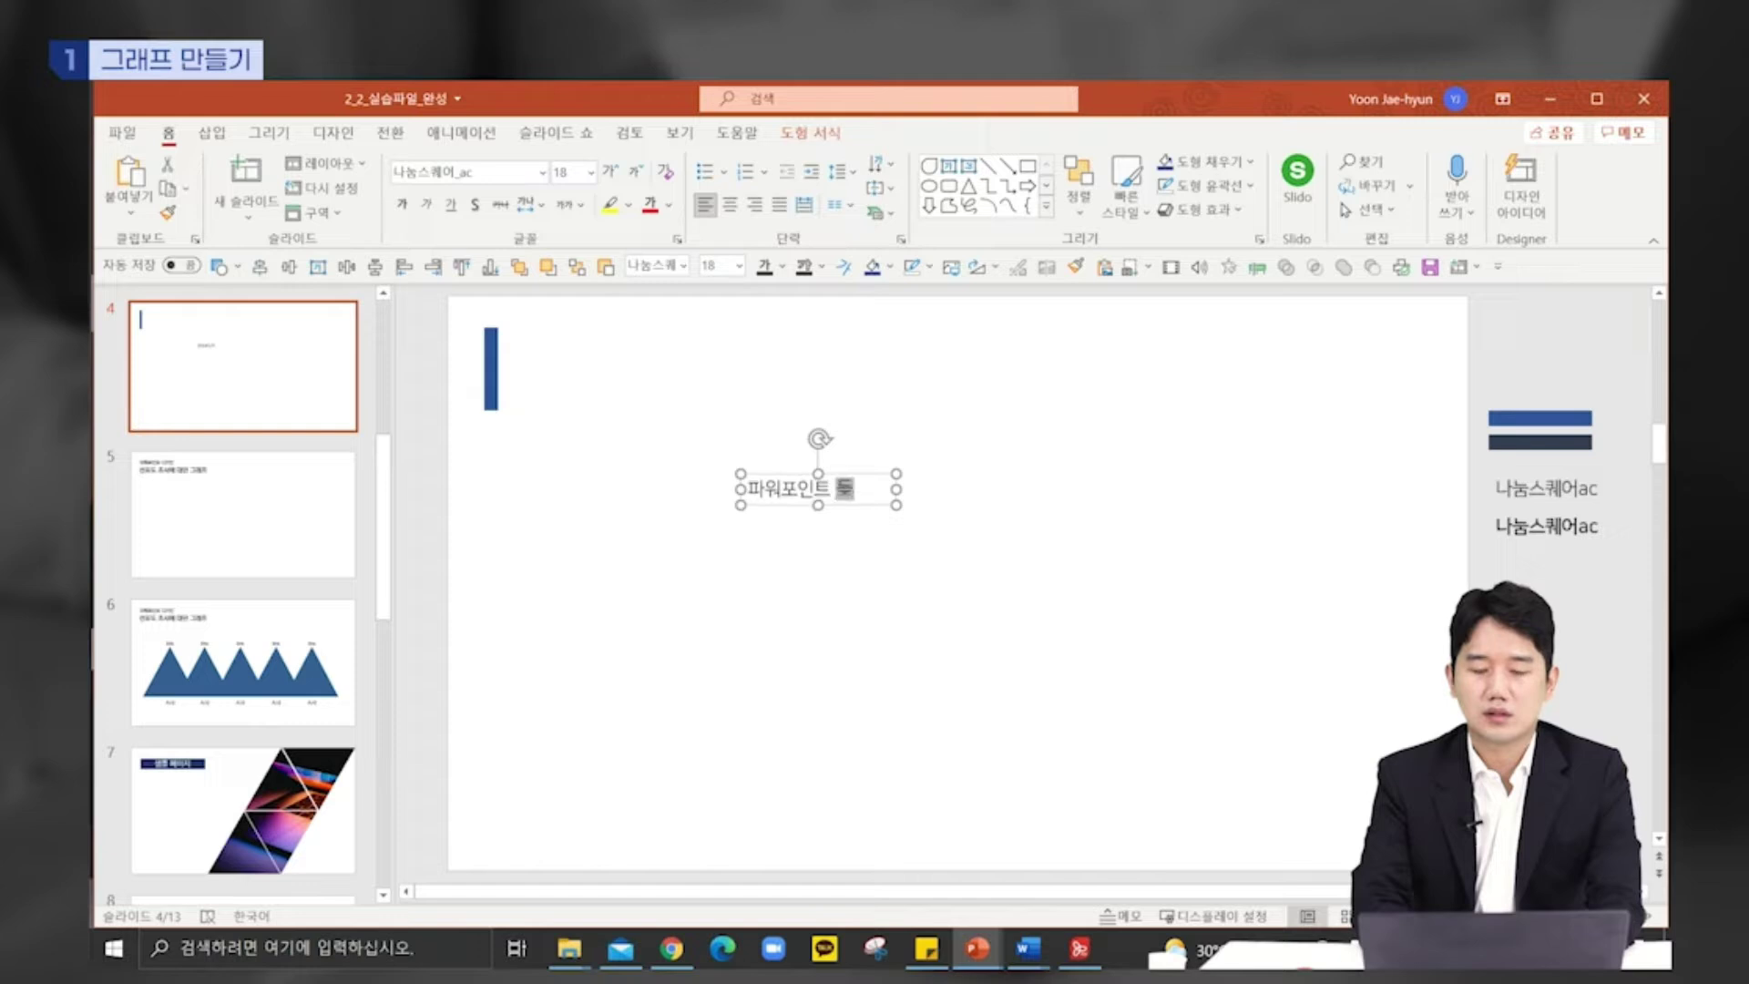
pyautogui.write('디자인')
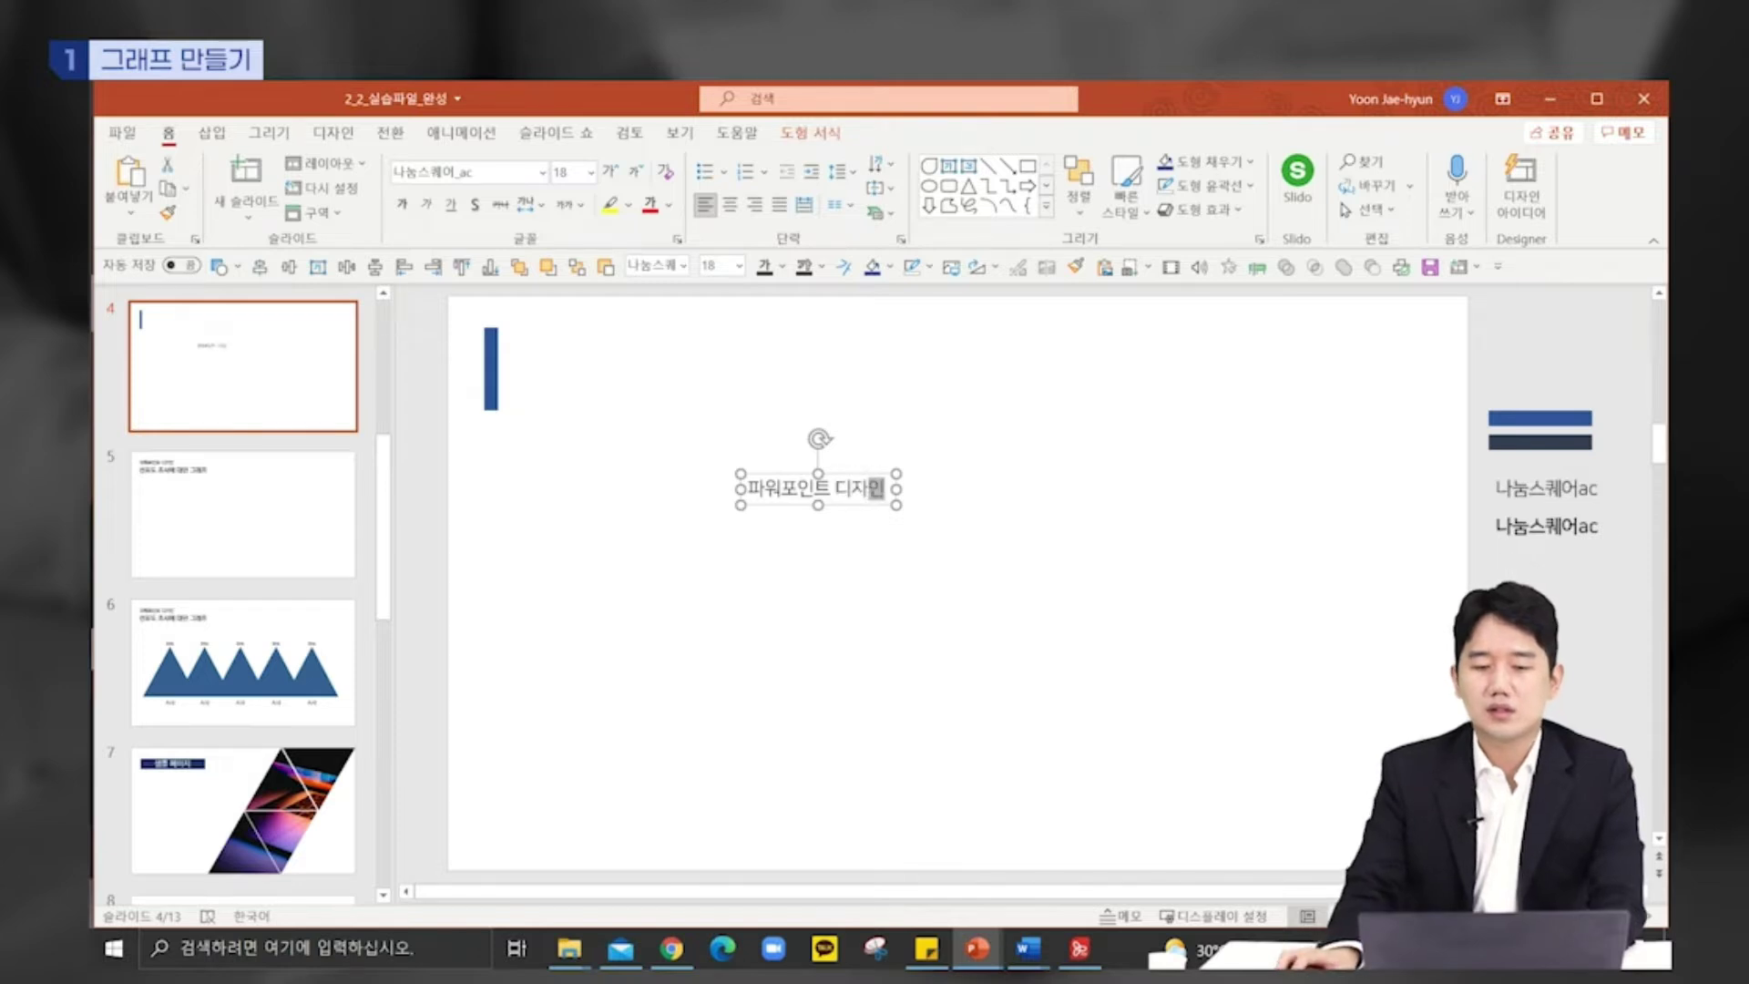
pyautogui.moveTo(779, 474); pyautogui.dragTo(537, 339)
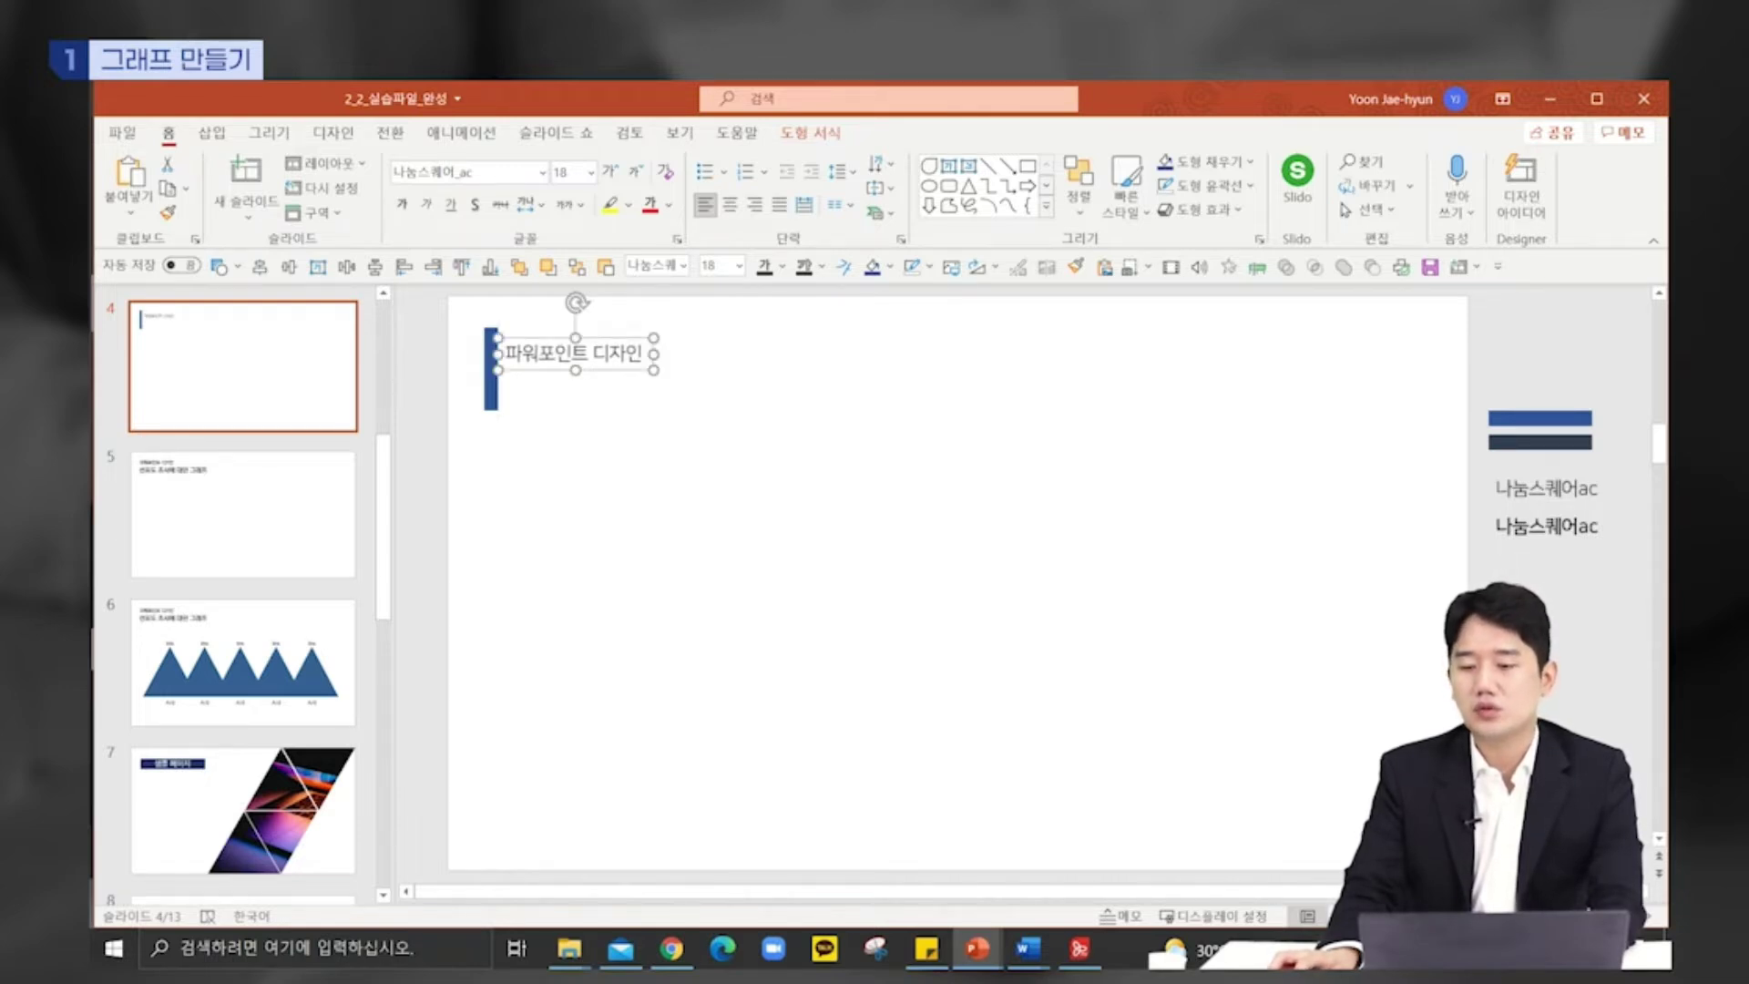
# Step: Place a copy of the bold 나눔스퀘어ac sample text directly under the subtitle
pyautogui.click(1540, 527)
pyautogui.moveTo(1539, 526); pyautogui.dragTo(545, 393)
pyautogui.press('Escape')
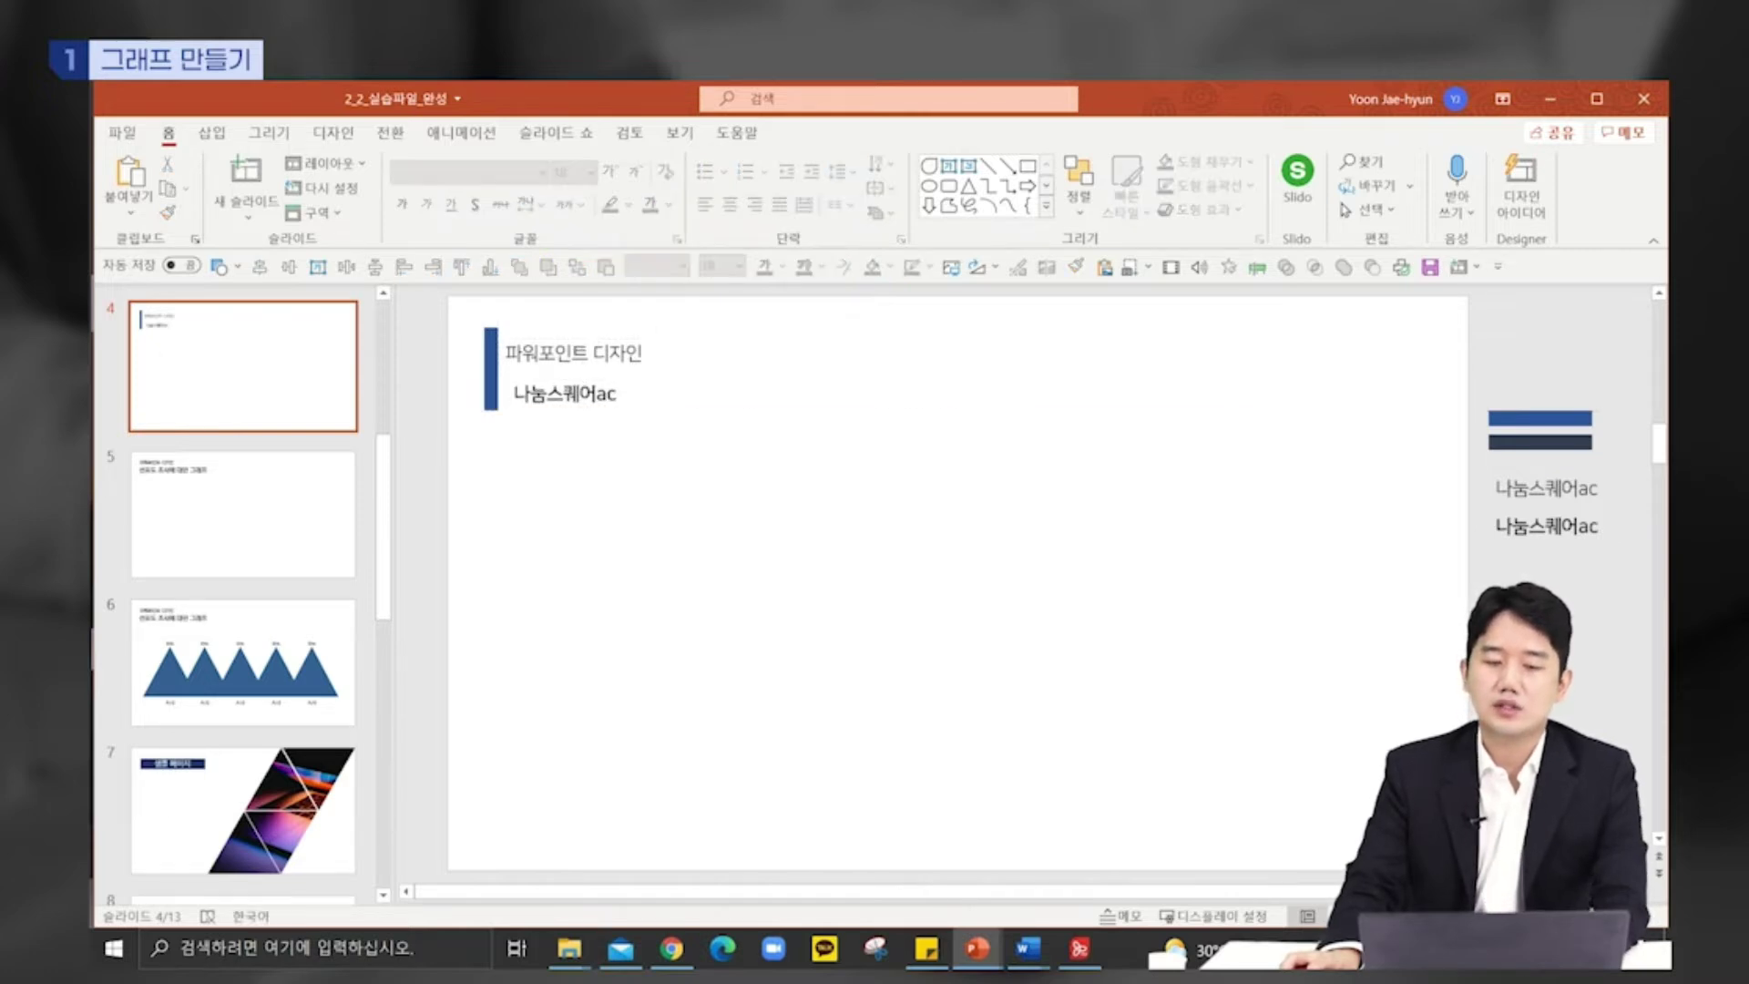
# Step: Widen the bold text box under the subtitle and replace its text with "도형을 이용한 선호도 조사"
pyautogui.click(583, 393)
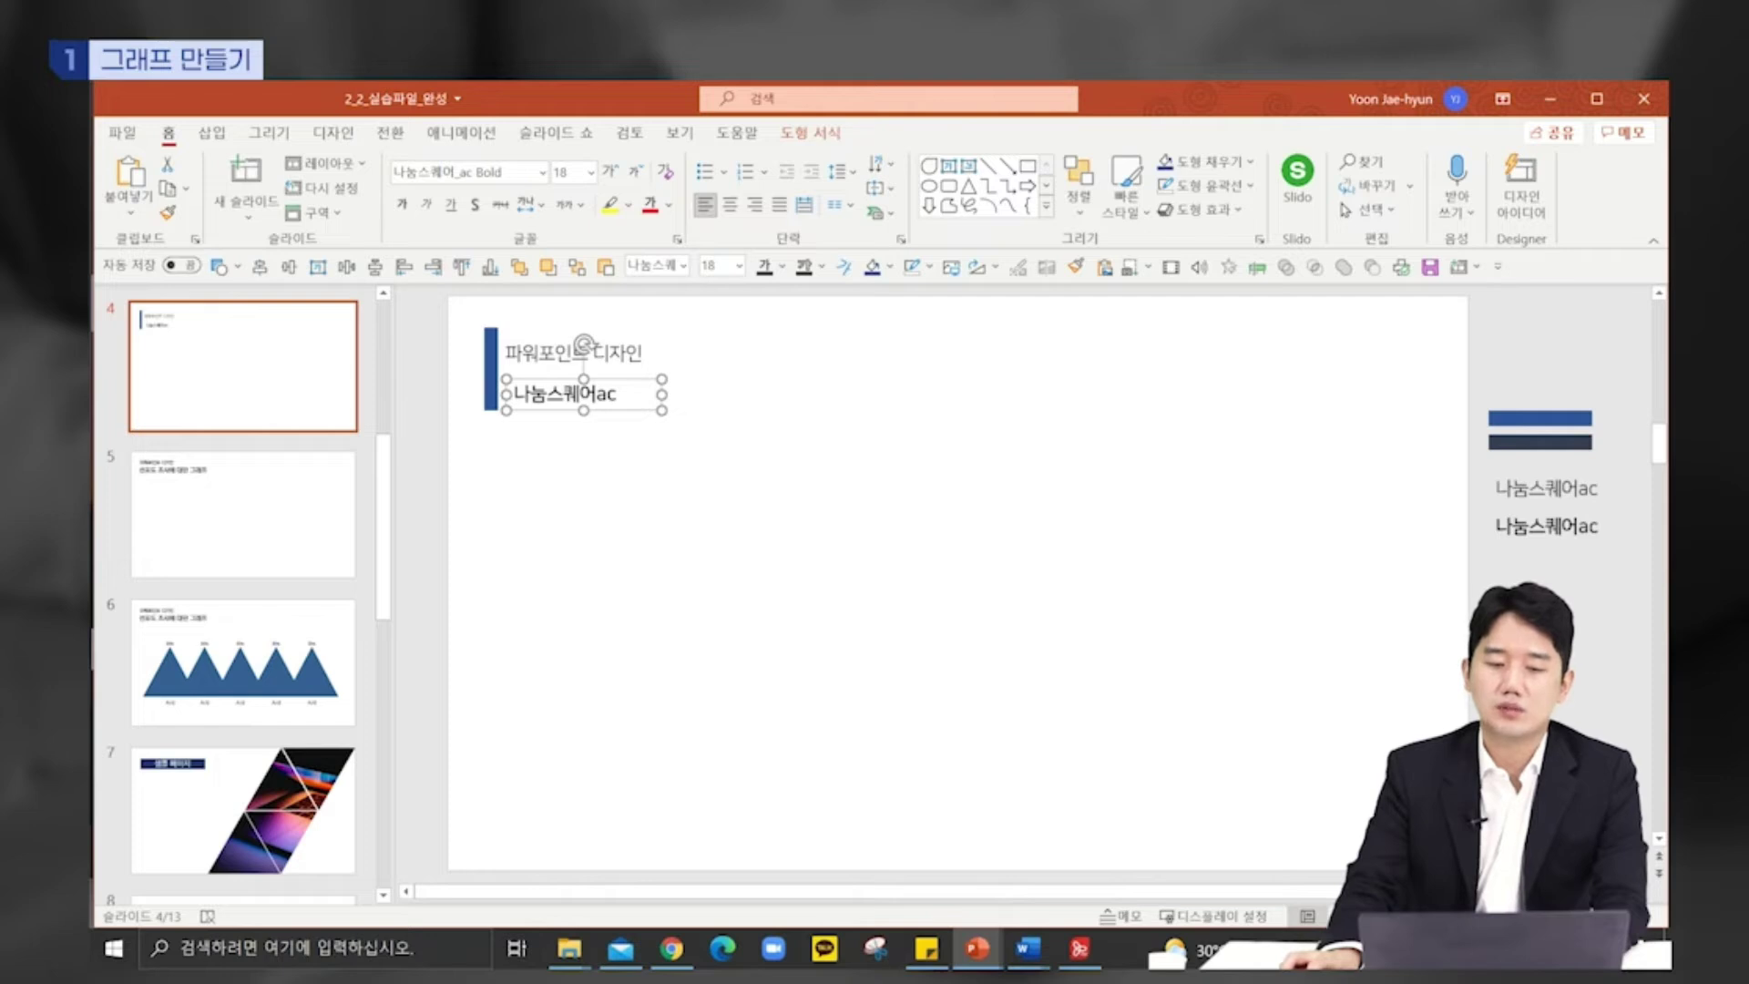
pyautogui.moveTo(662, 393); pyautogui.dragTo(765, 394)
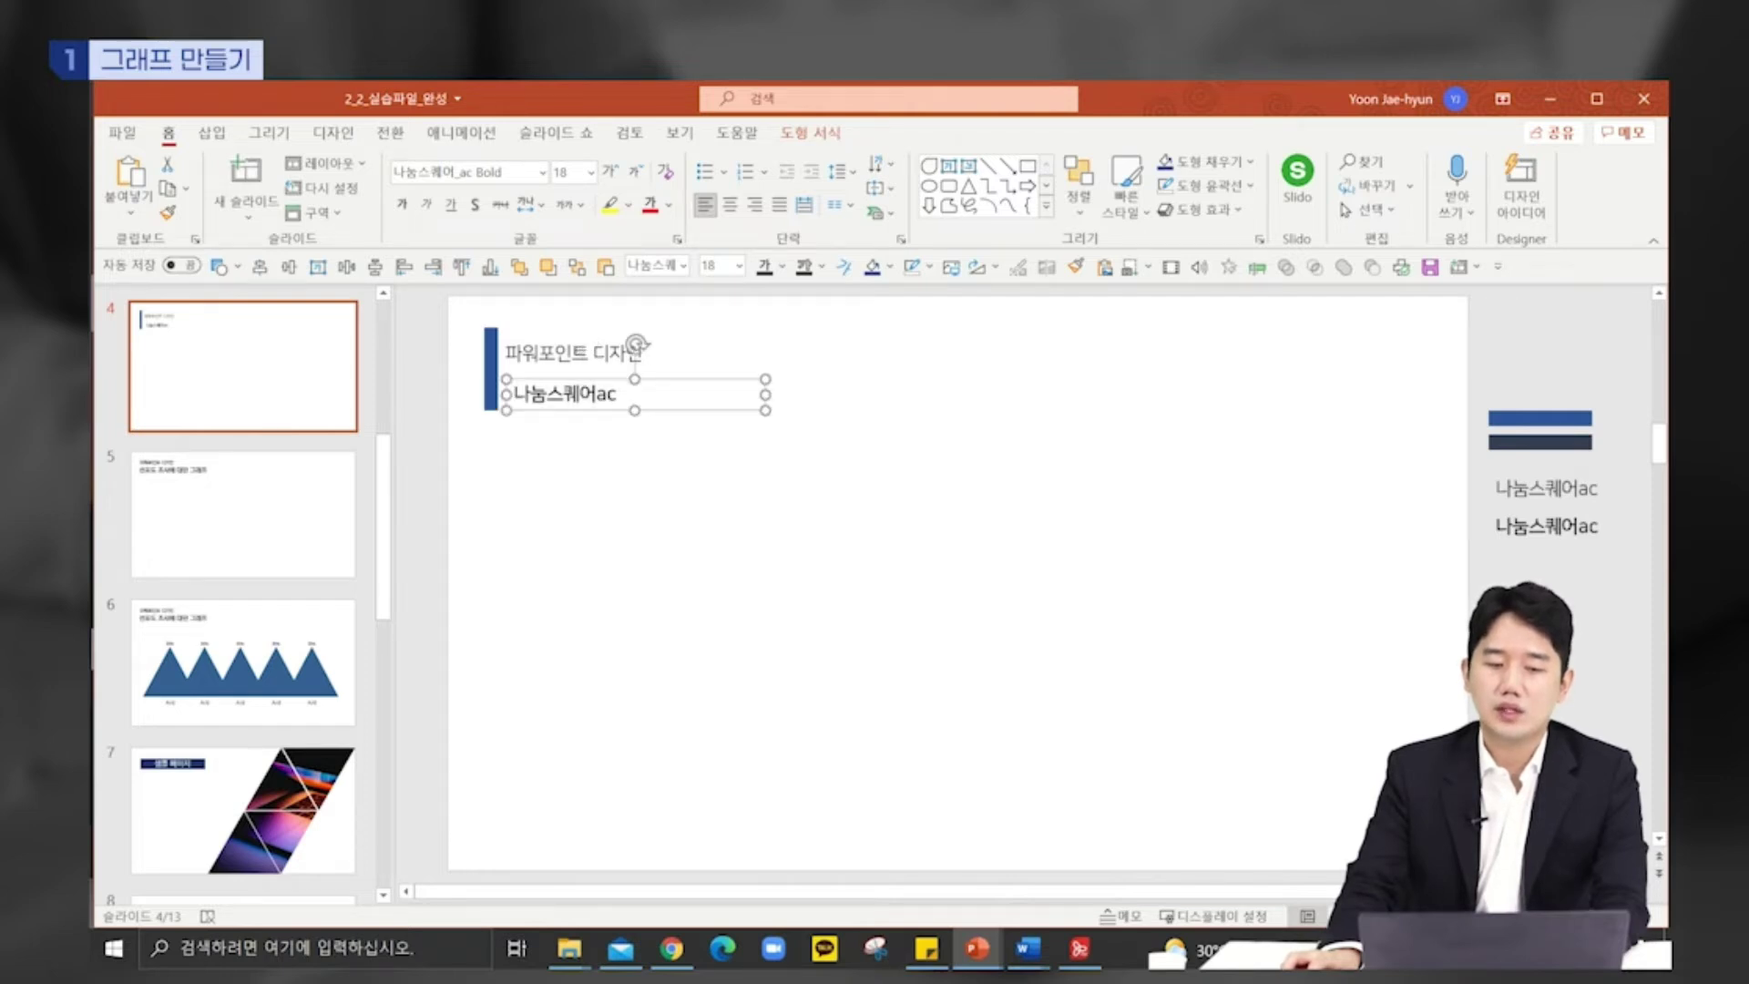
pyautogui.moveTo(515, 393); pyautogui.dragTo(620, 394)
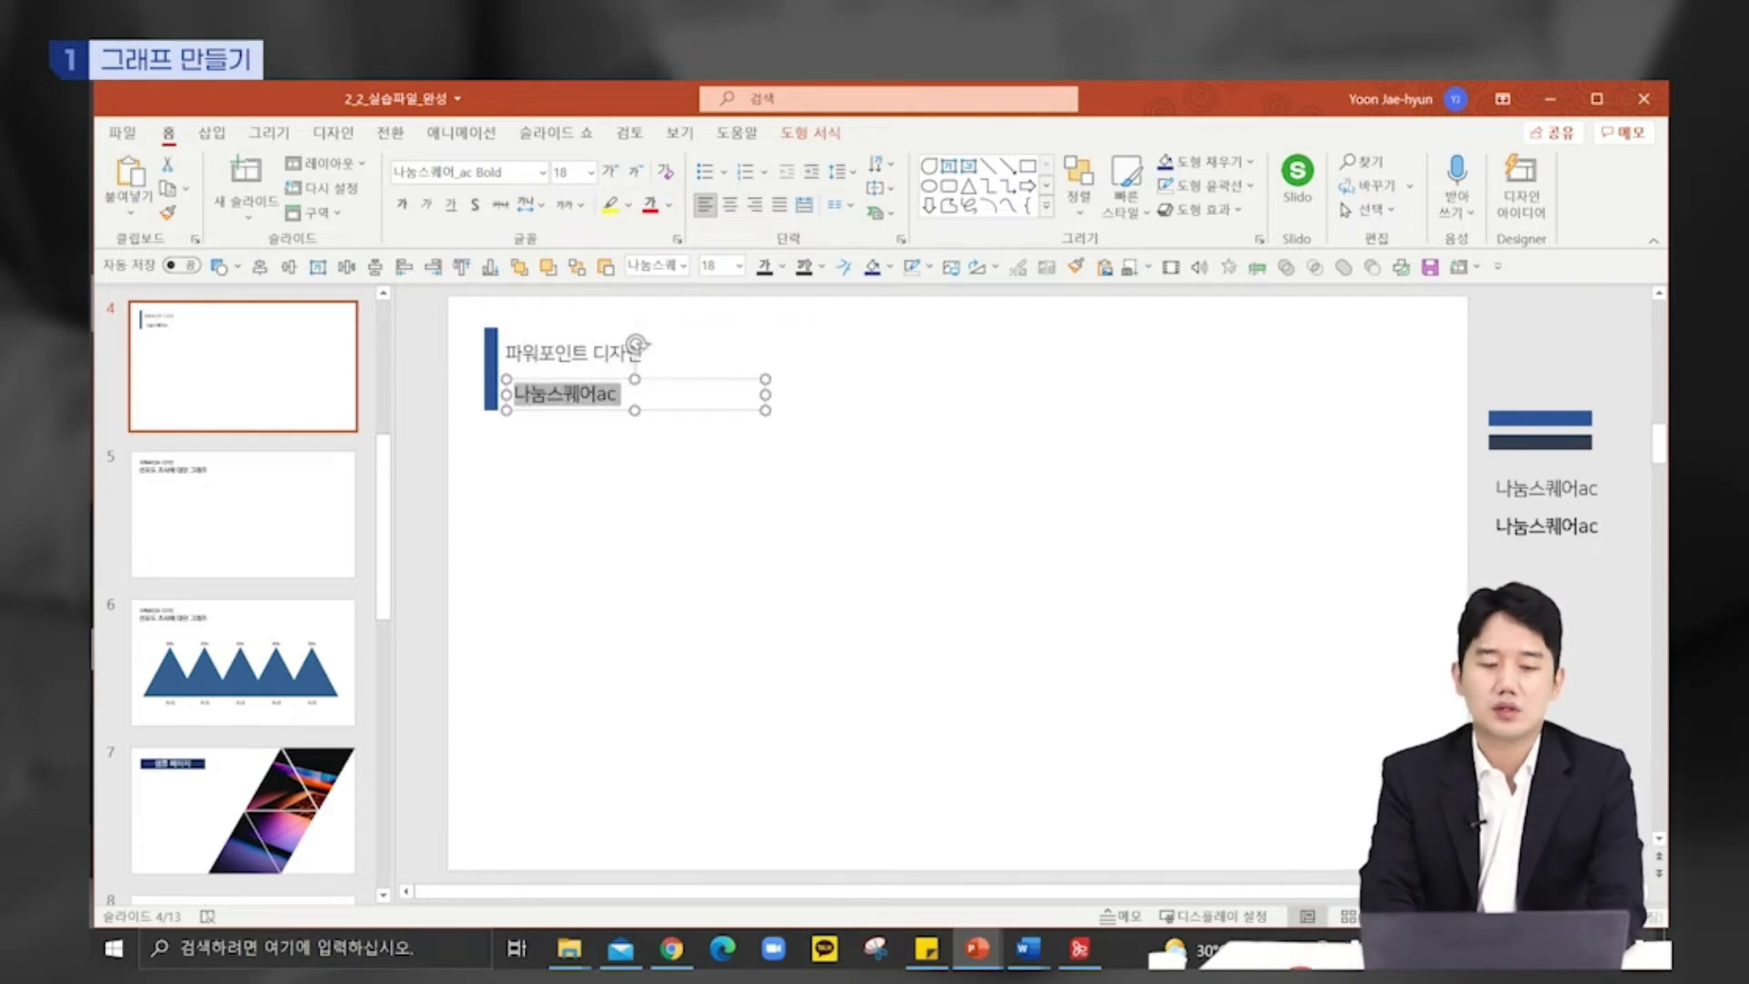
pyautogui.write('도형을 이요용한 선호도 좋')
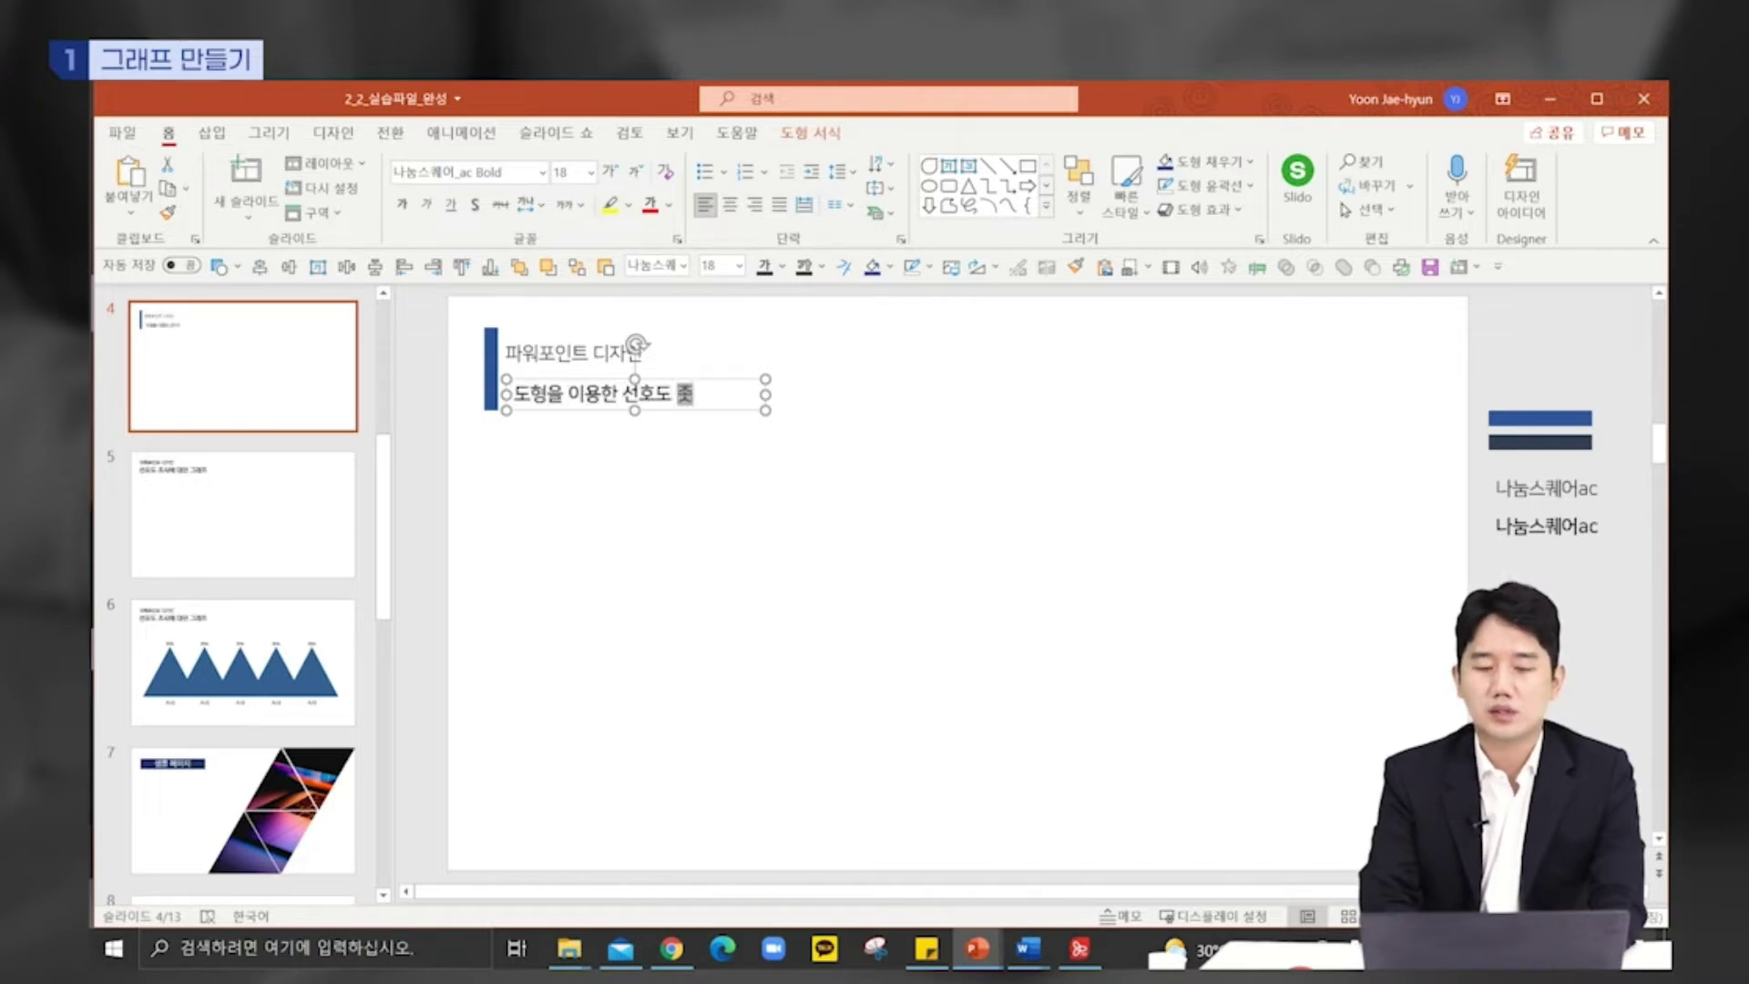
pyautogui.press('BackSpace')
pyautogui.write('사')
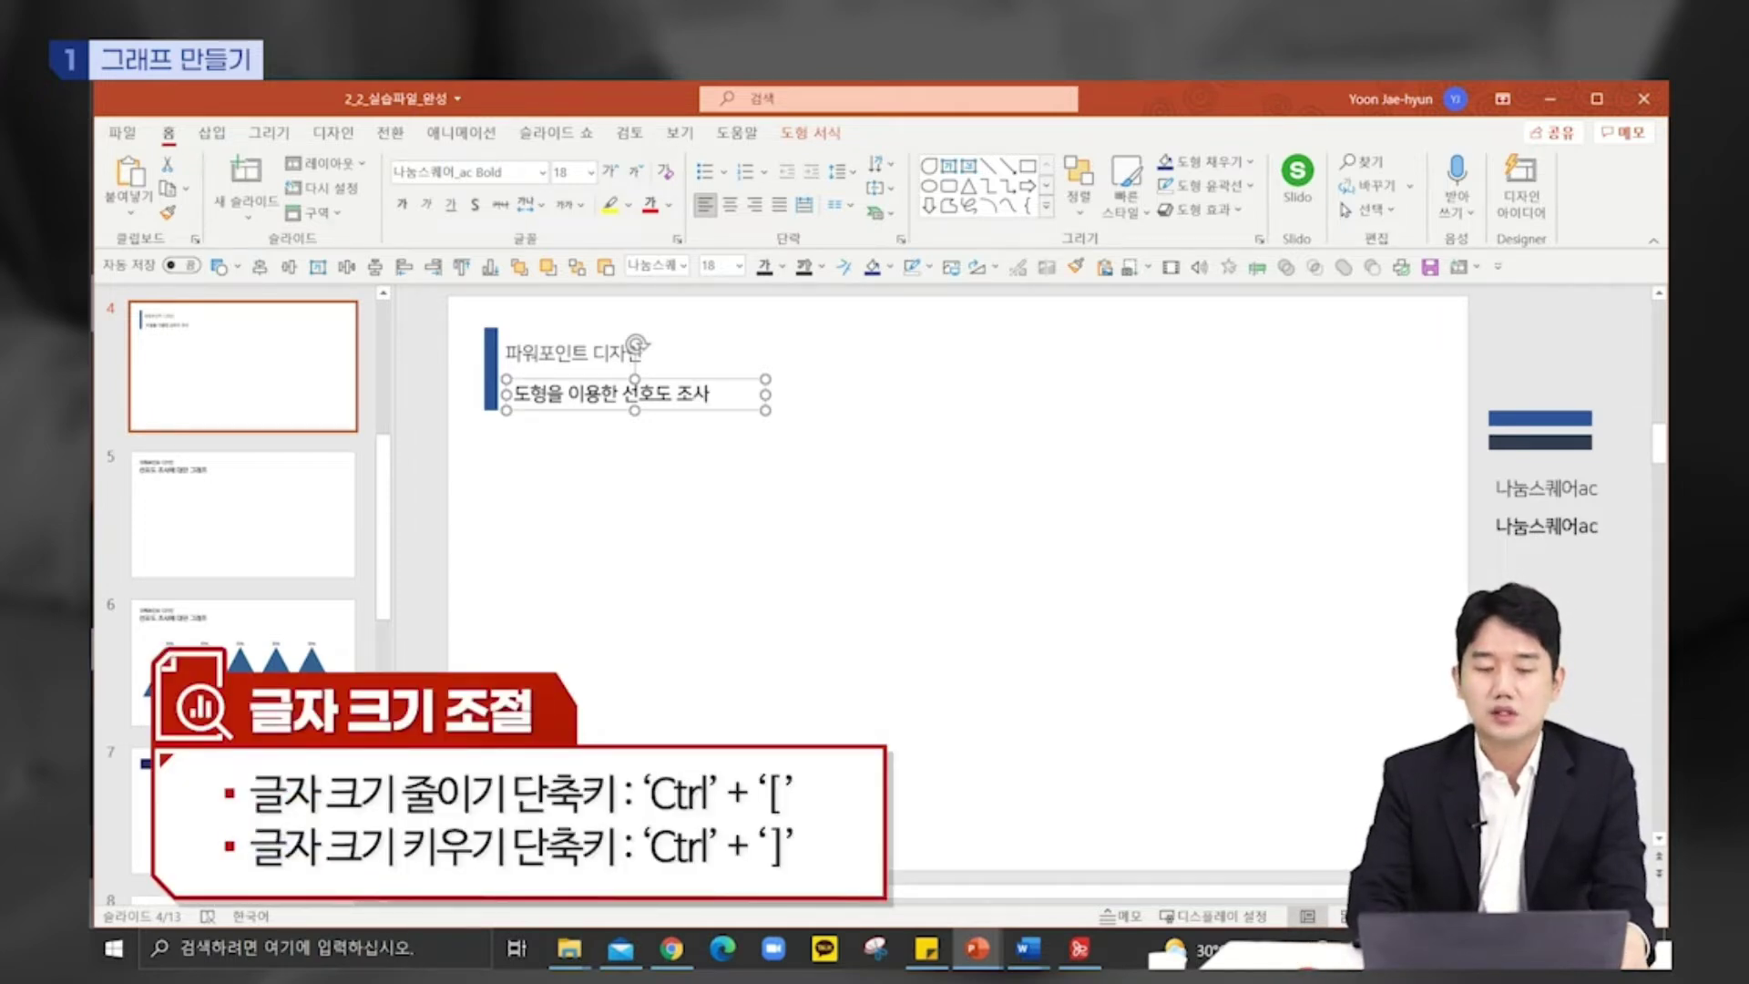
# Step: Enlarge the title text to 24 pt and widen its box so the title fits on one line
pyautogui.hotkey('ctrl', ']')
pyautogui.hotkey('ctrl', ']')
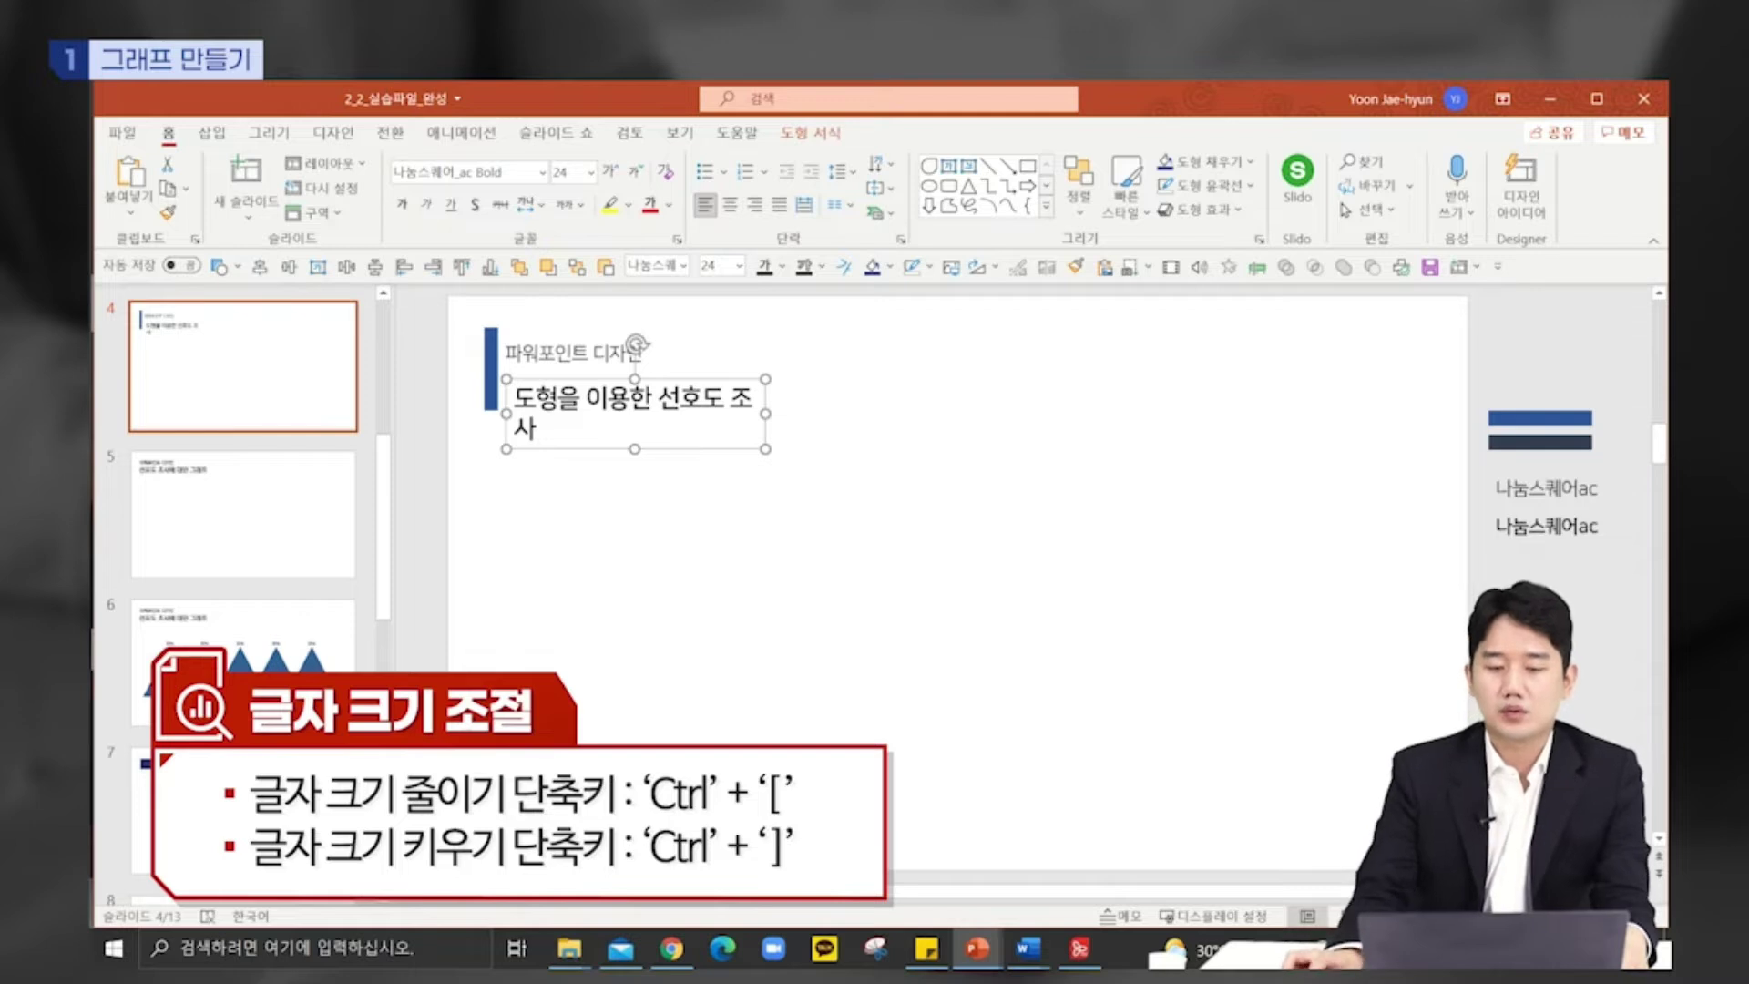
pyautogui.moveTo(766, 414); pyautogui.dragTo(861, 405)
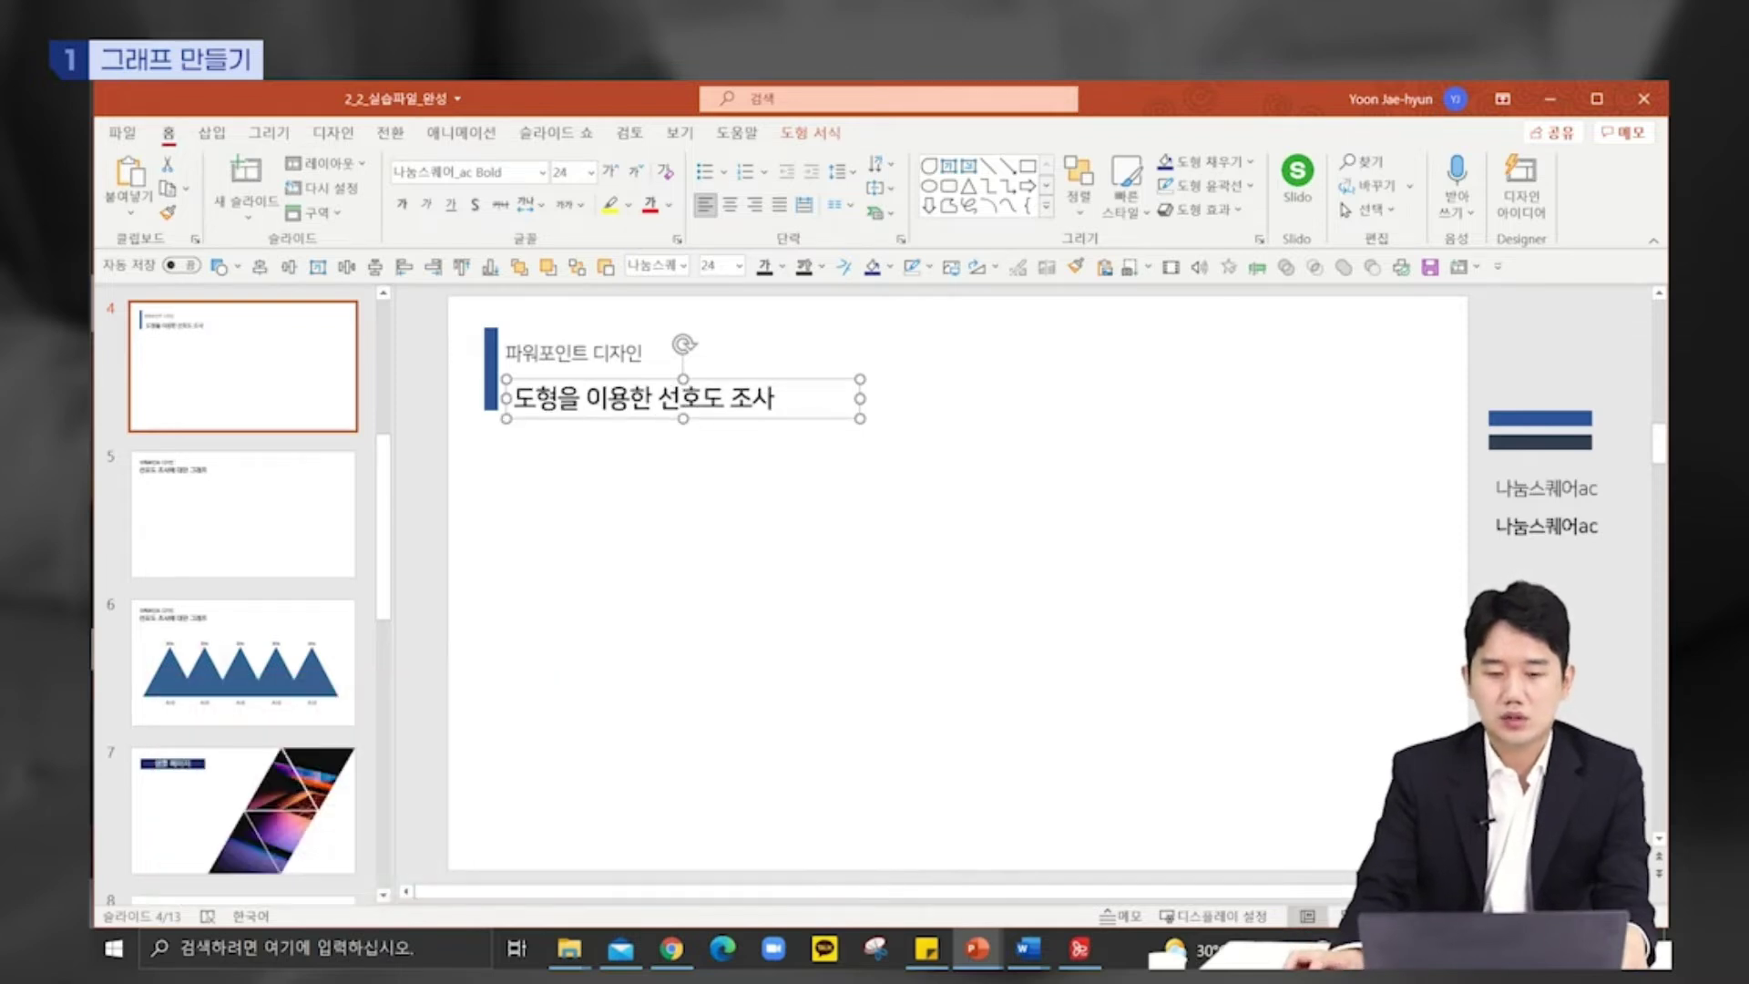
# Step: Move the title up closer to the subtitle and fine-tune both text boxes' positions beside the blue bar
pyautogui.moveTo(678, 418); pyautogui.dragTo(669, 408)
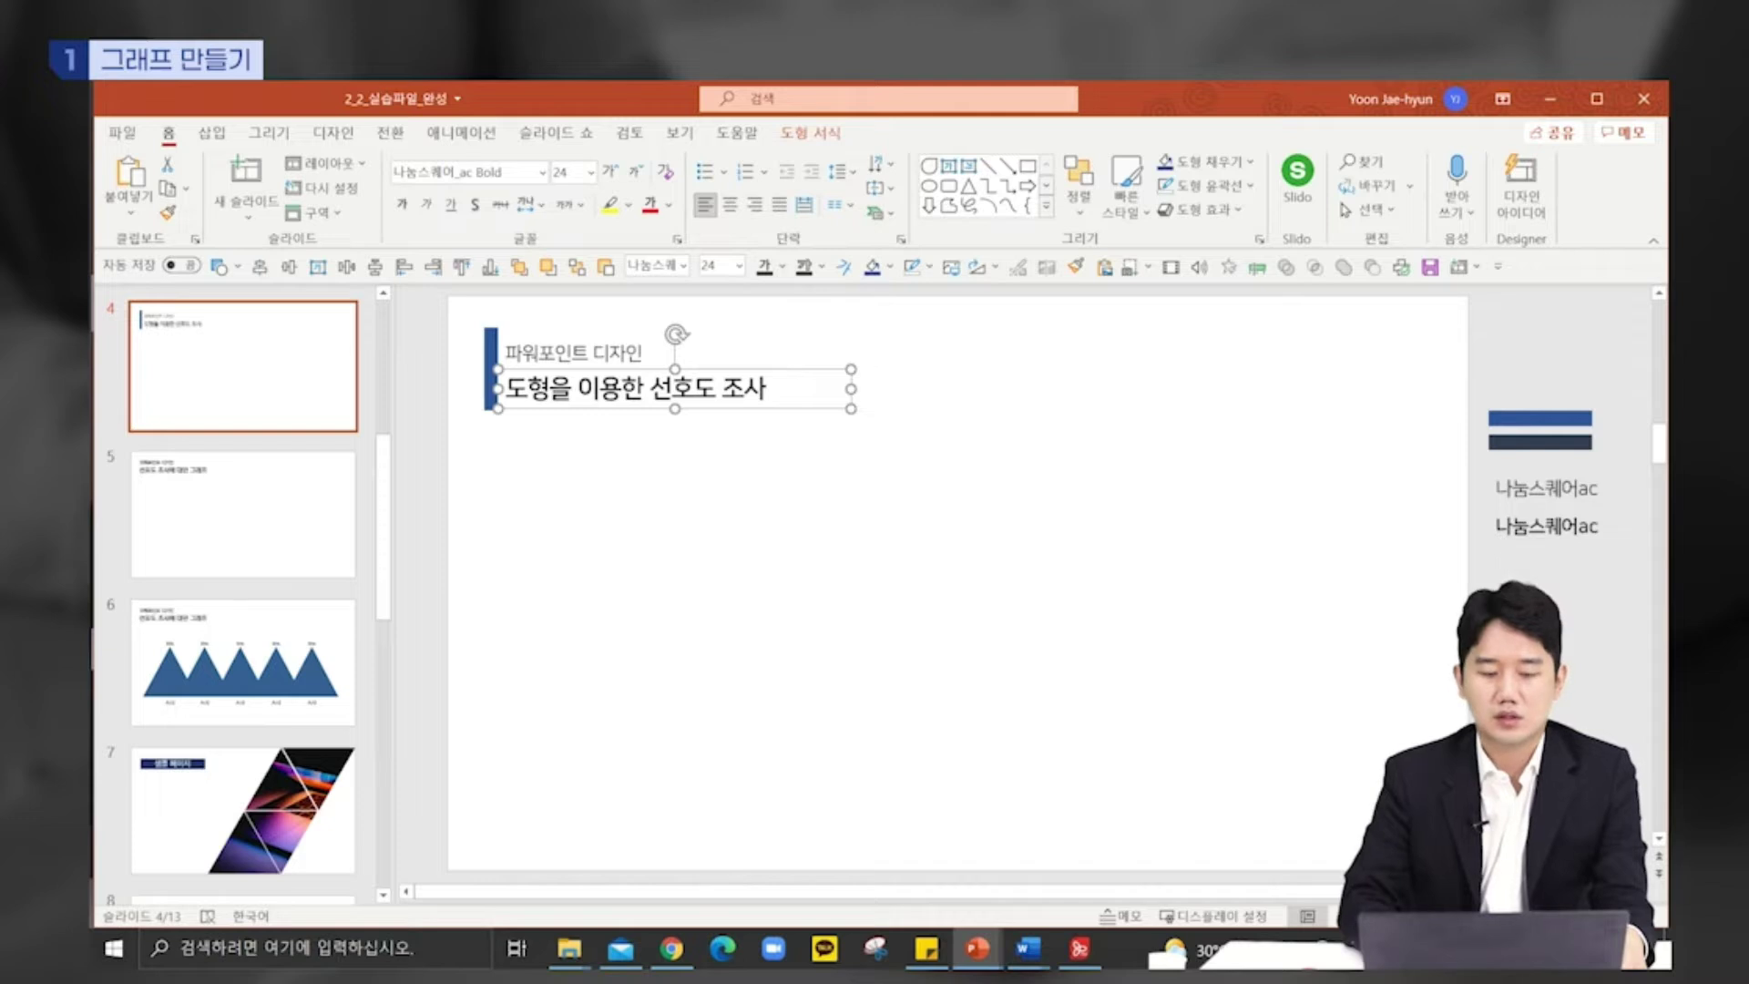
pyautogui.press('Escape')
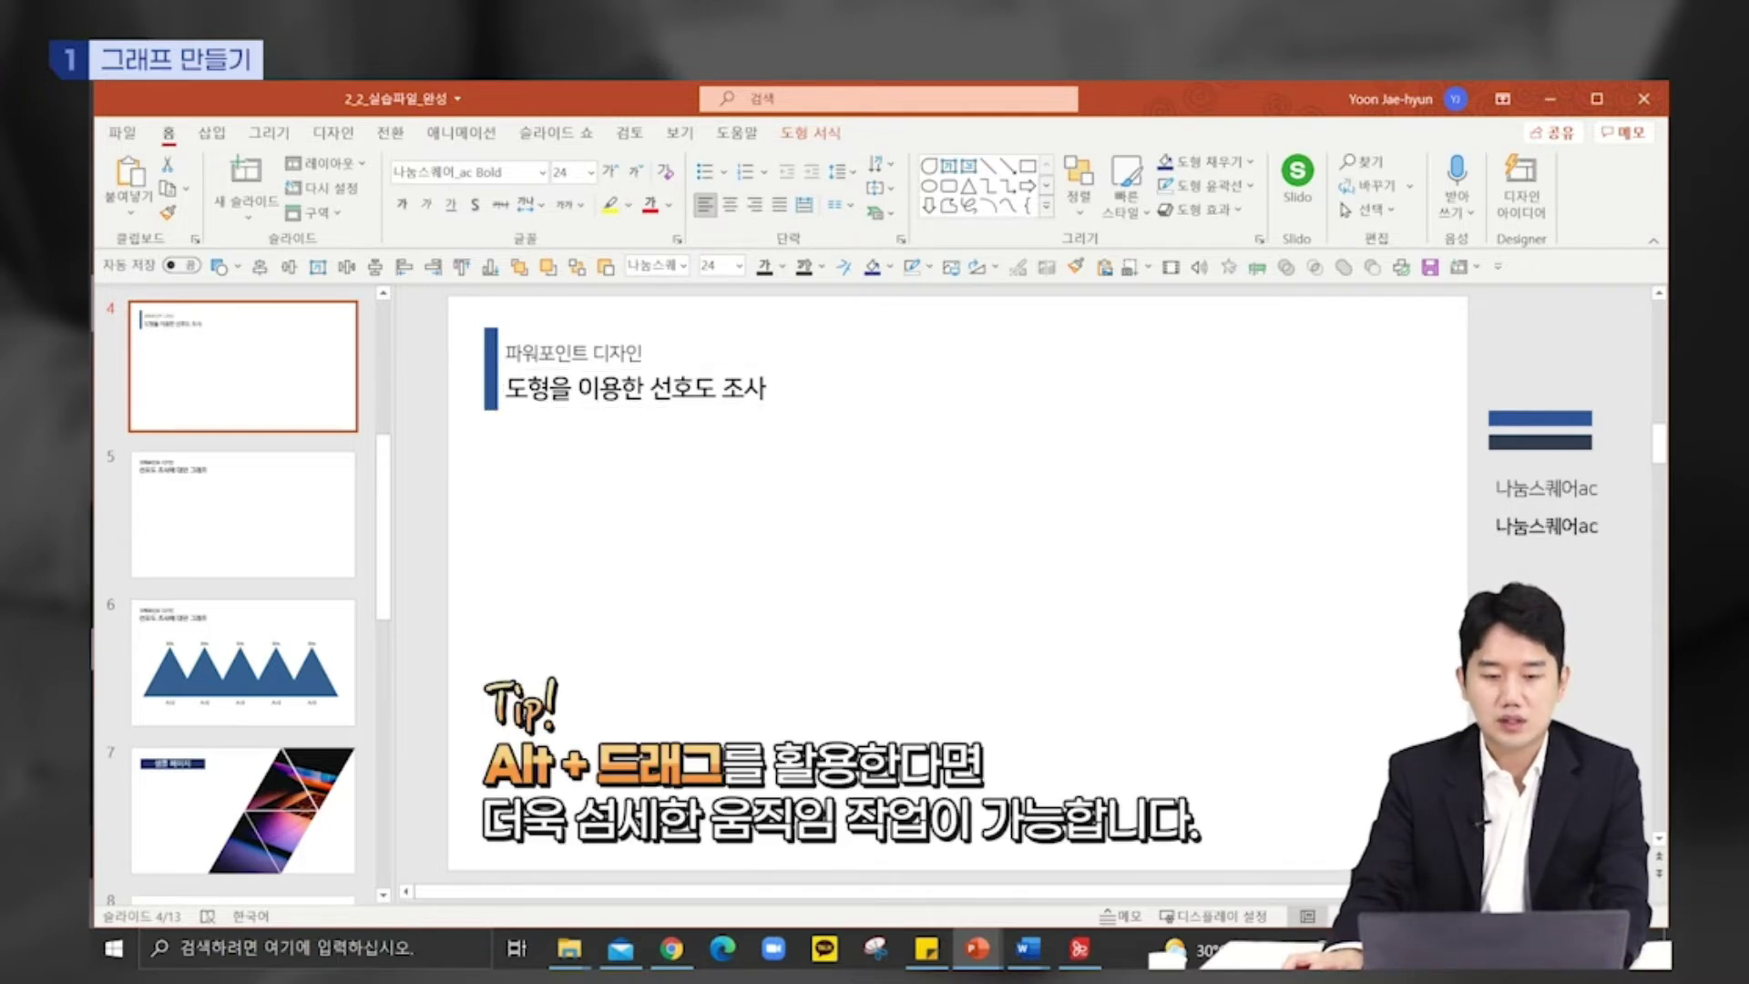
pyautogui.moveTo(670, 408); pyautogui.dragTo(673, 406)
pyautogui.click(609, 353)
pyautogui.moveTo(610, 354); pyautogui.dragTo(609, 353)
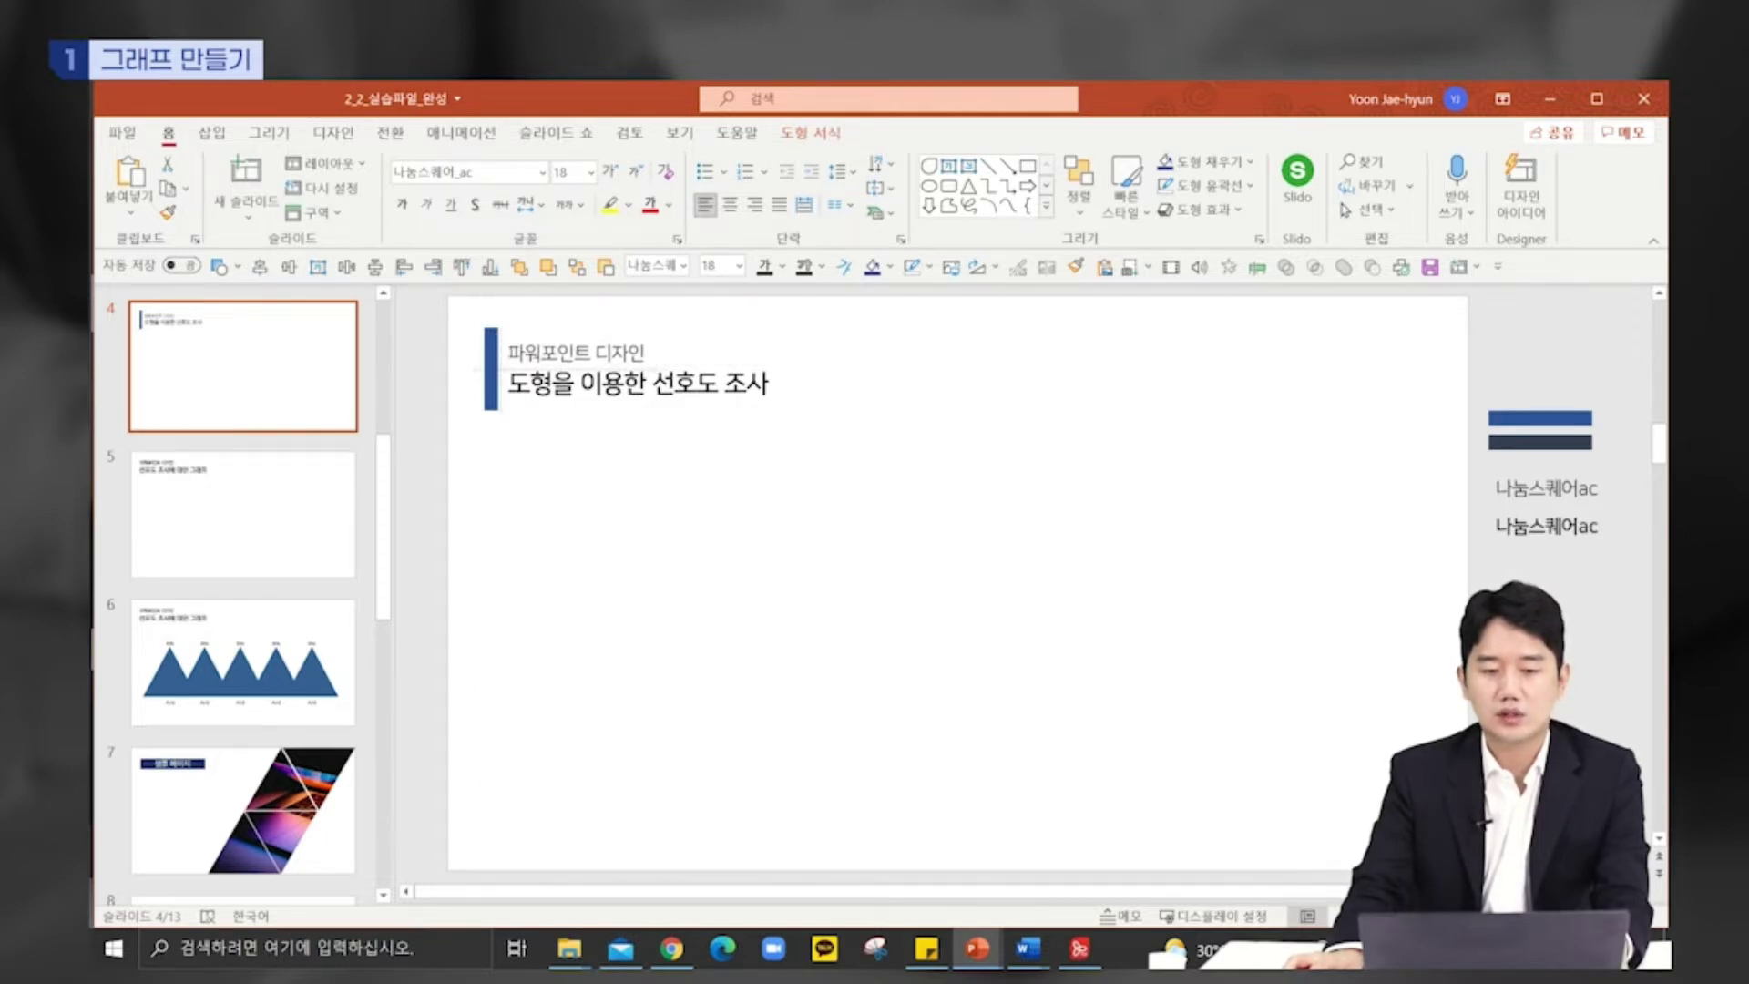
pyautogui.moveTo(609, 354); pyautogui.dragTo(614, 353)
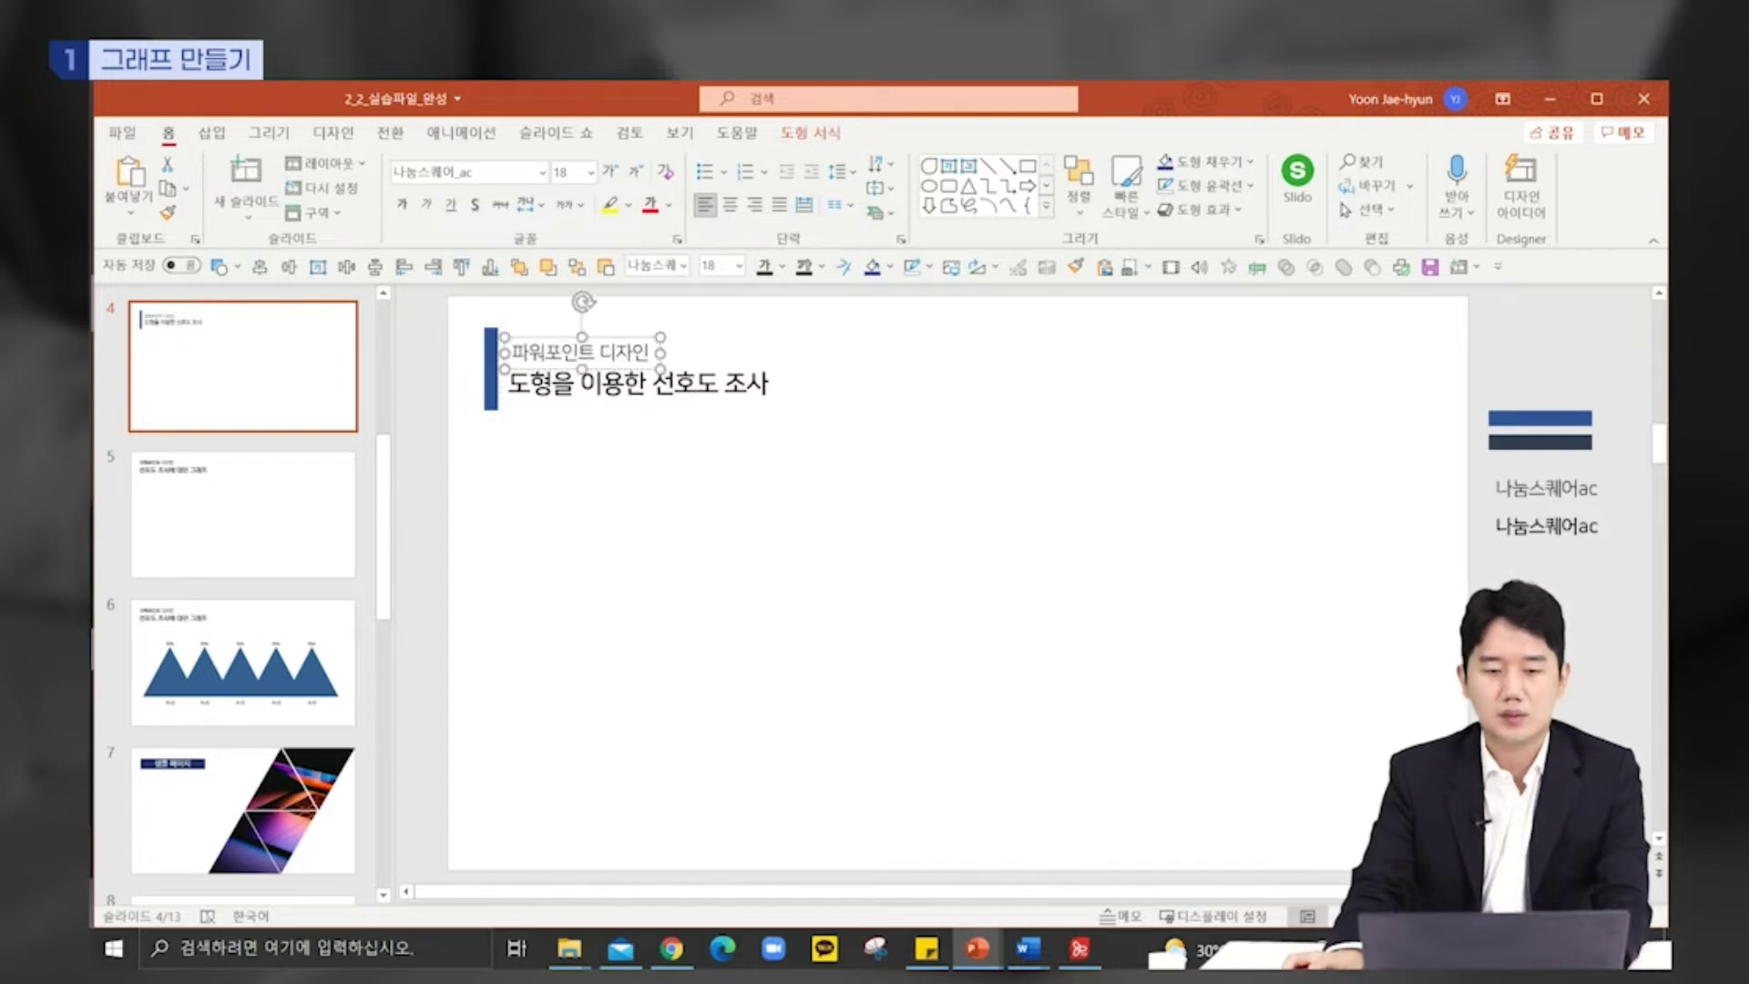
pyautogui.press('Escape')
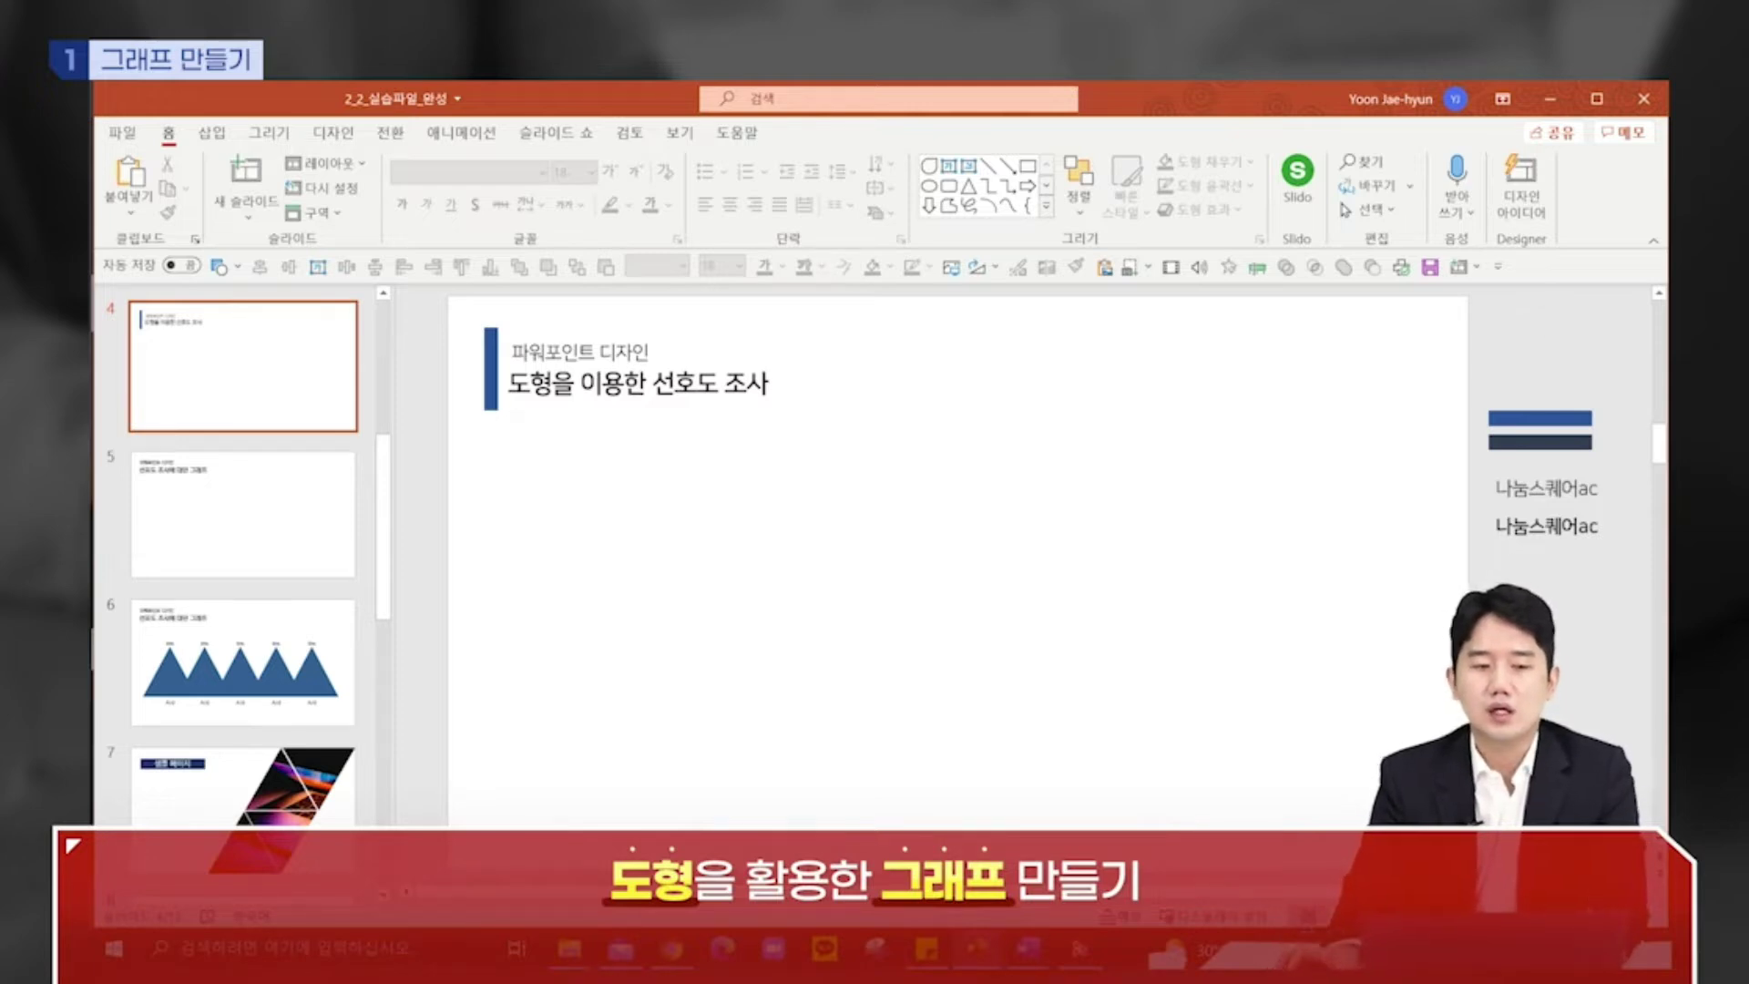
pyautogui.click(212, 132)
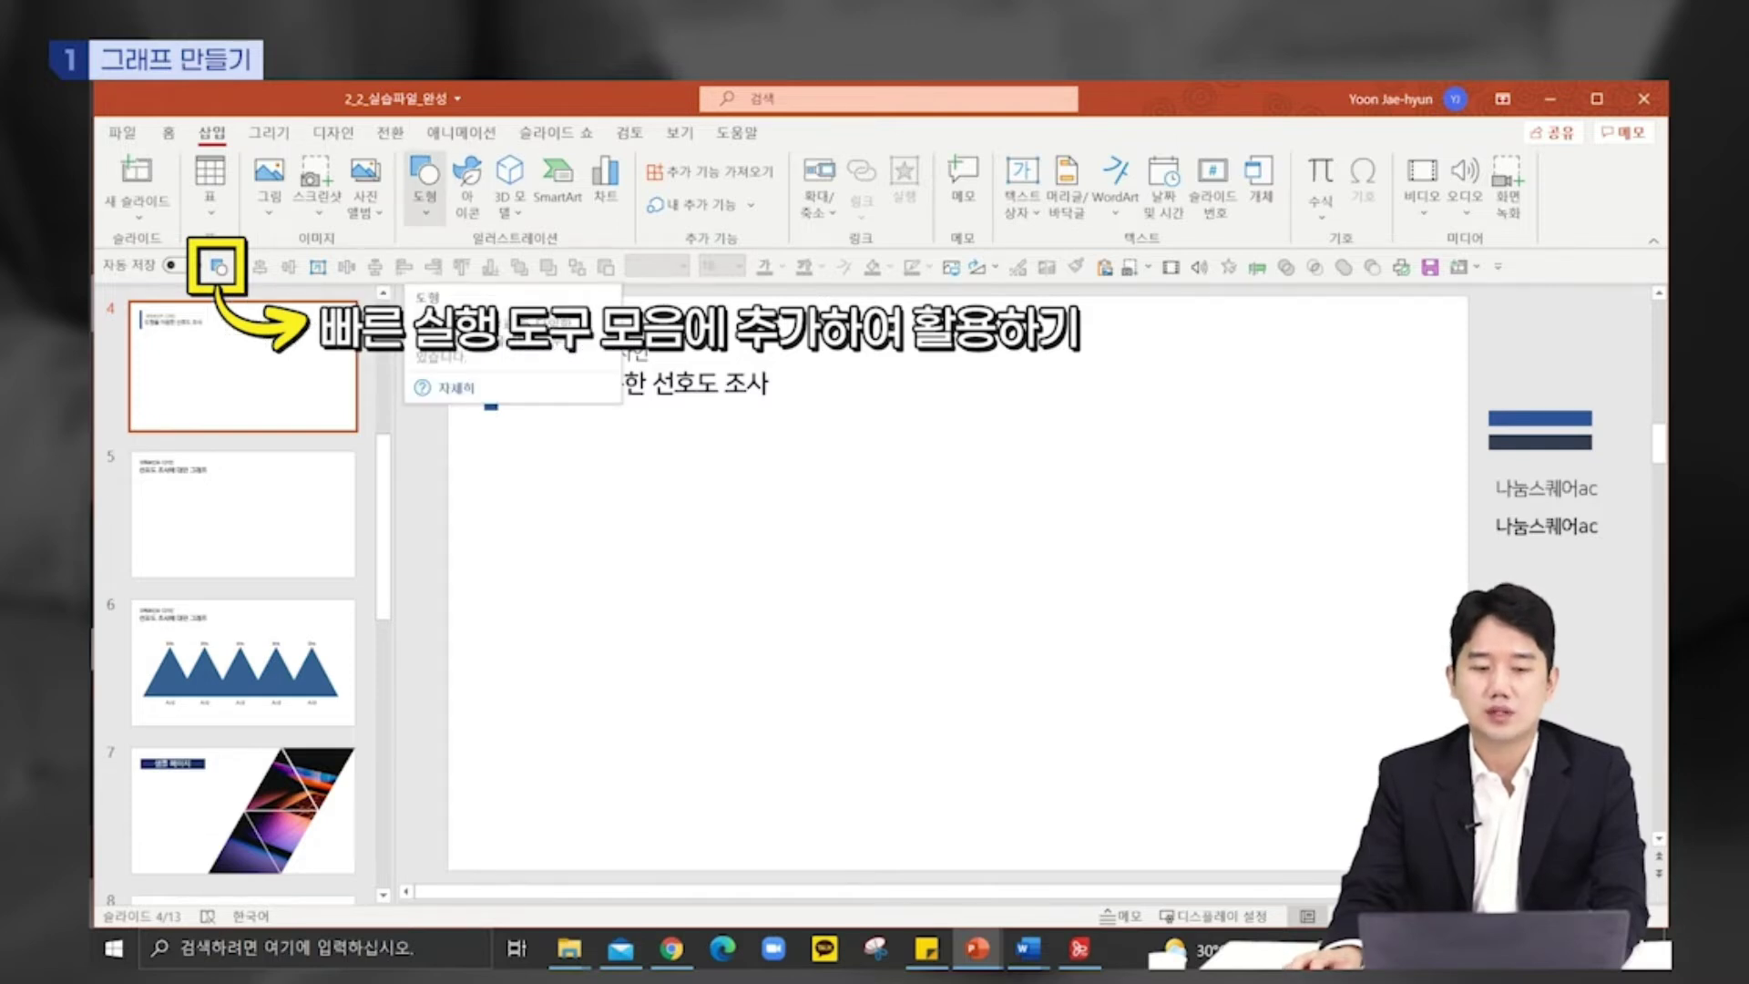
pyautogui.rightClick(423, 180)
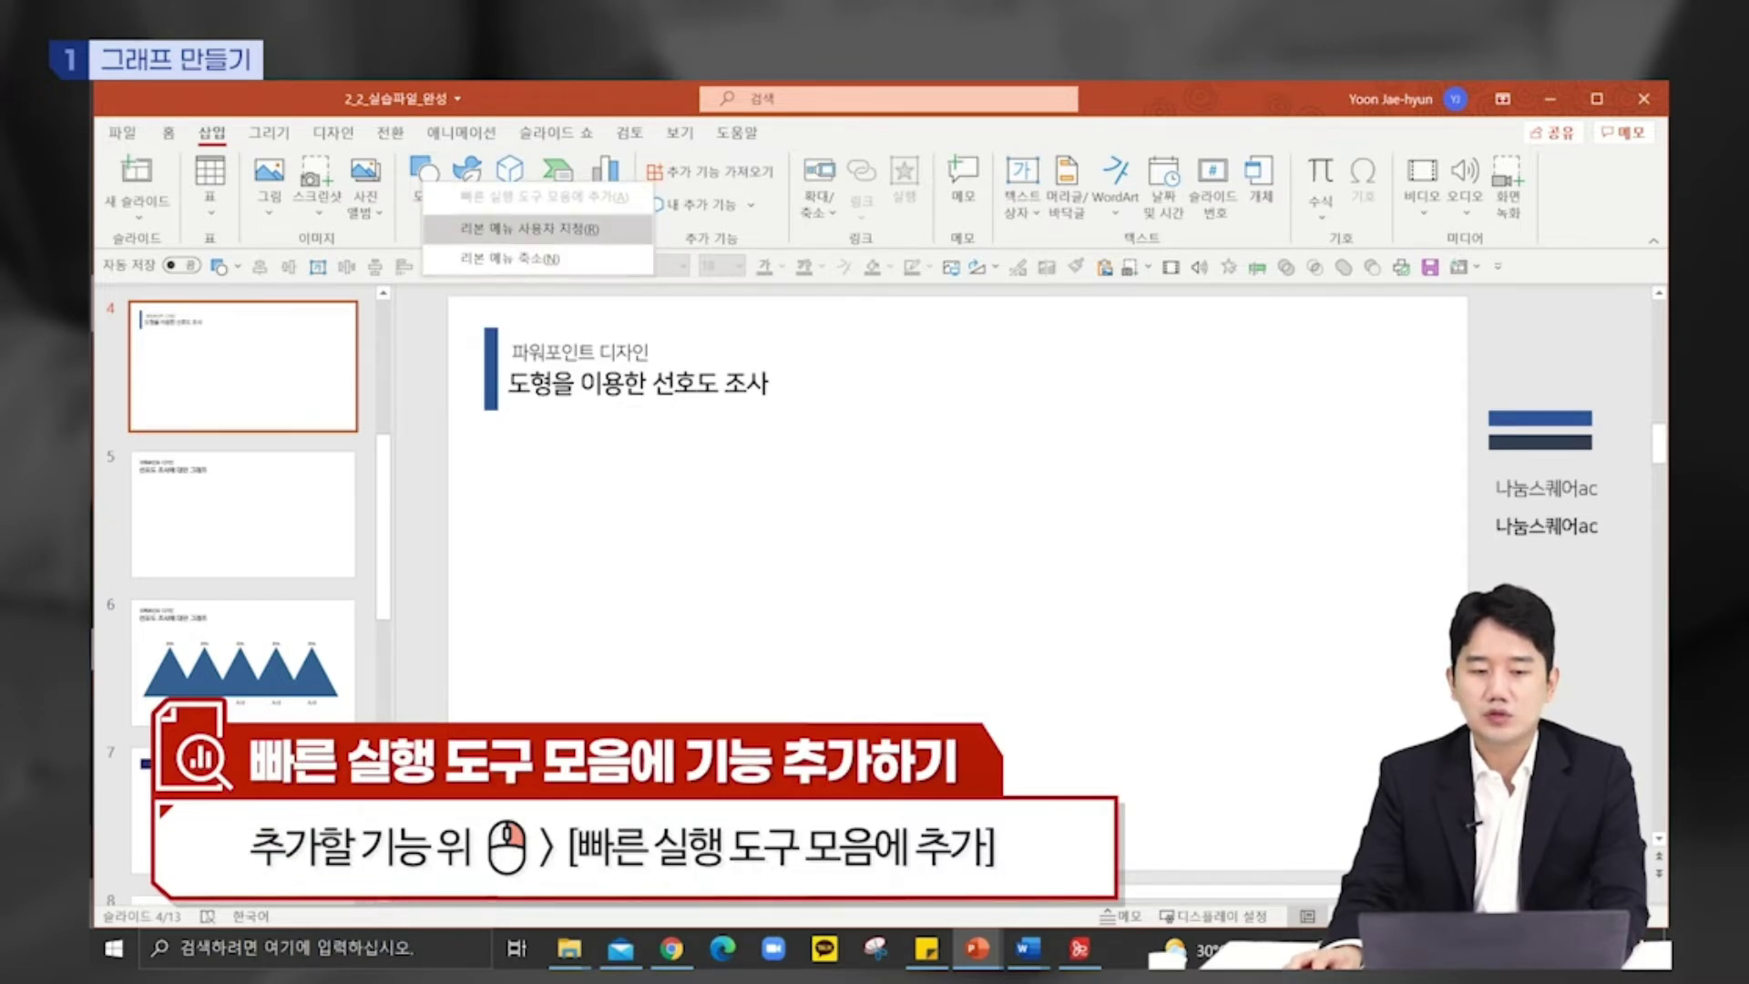
pyautogui.click(425, 180)
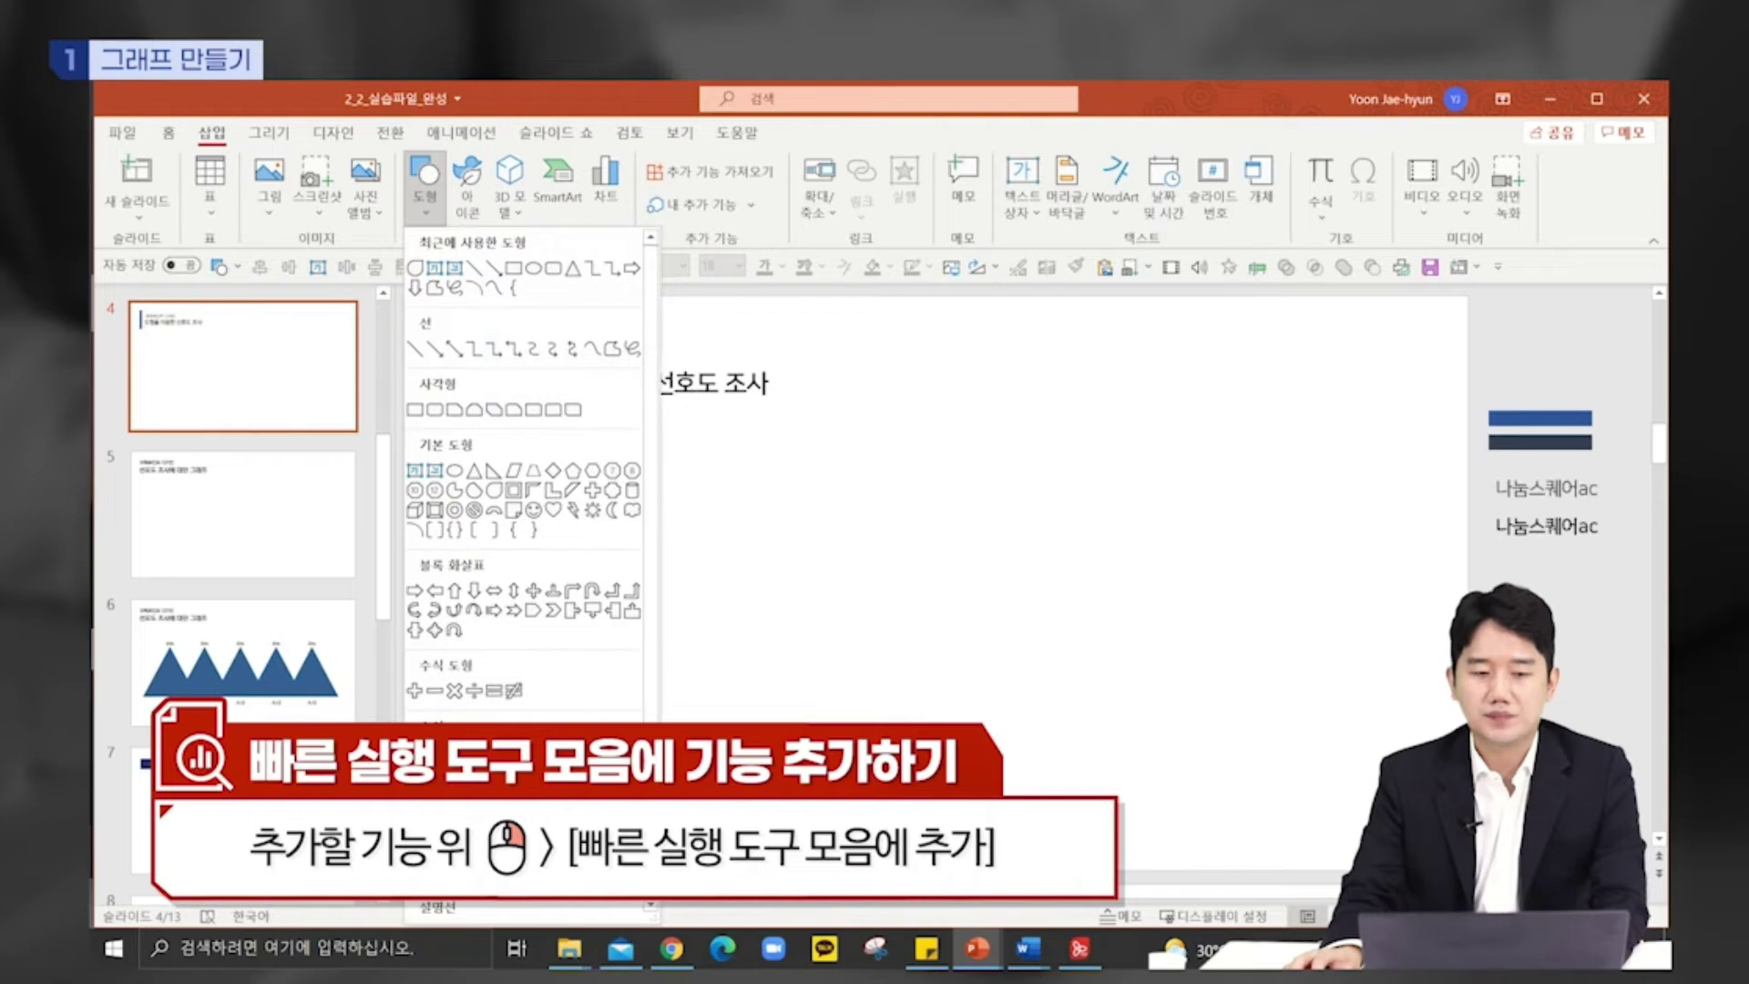
pyautogui.click(426, 186)
pyautogui.rightClick(432, 180)
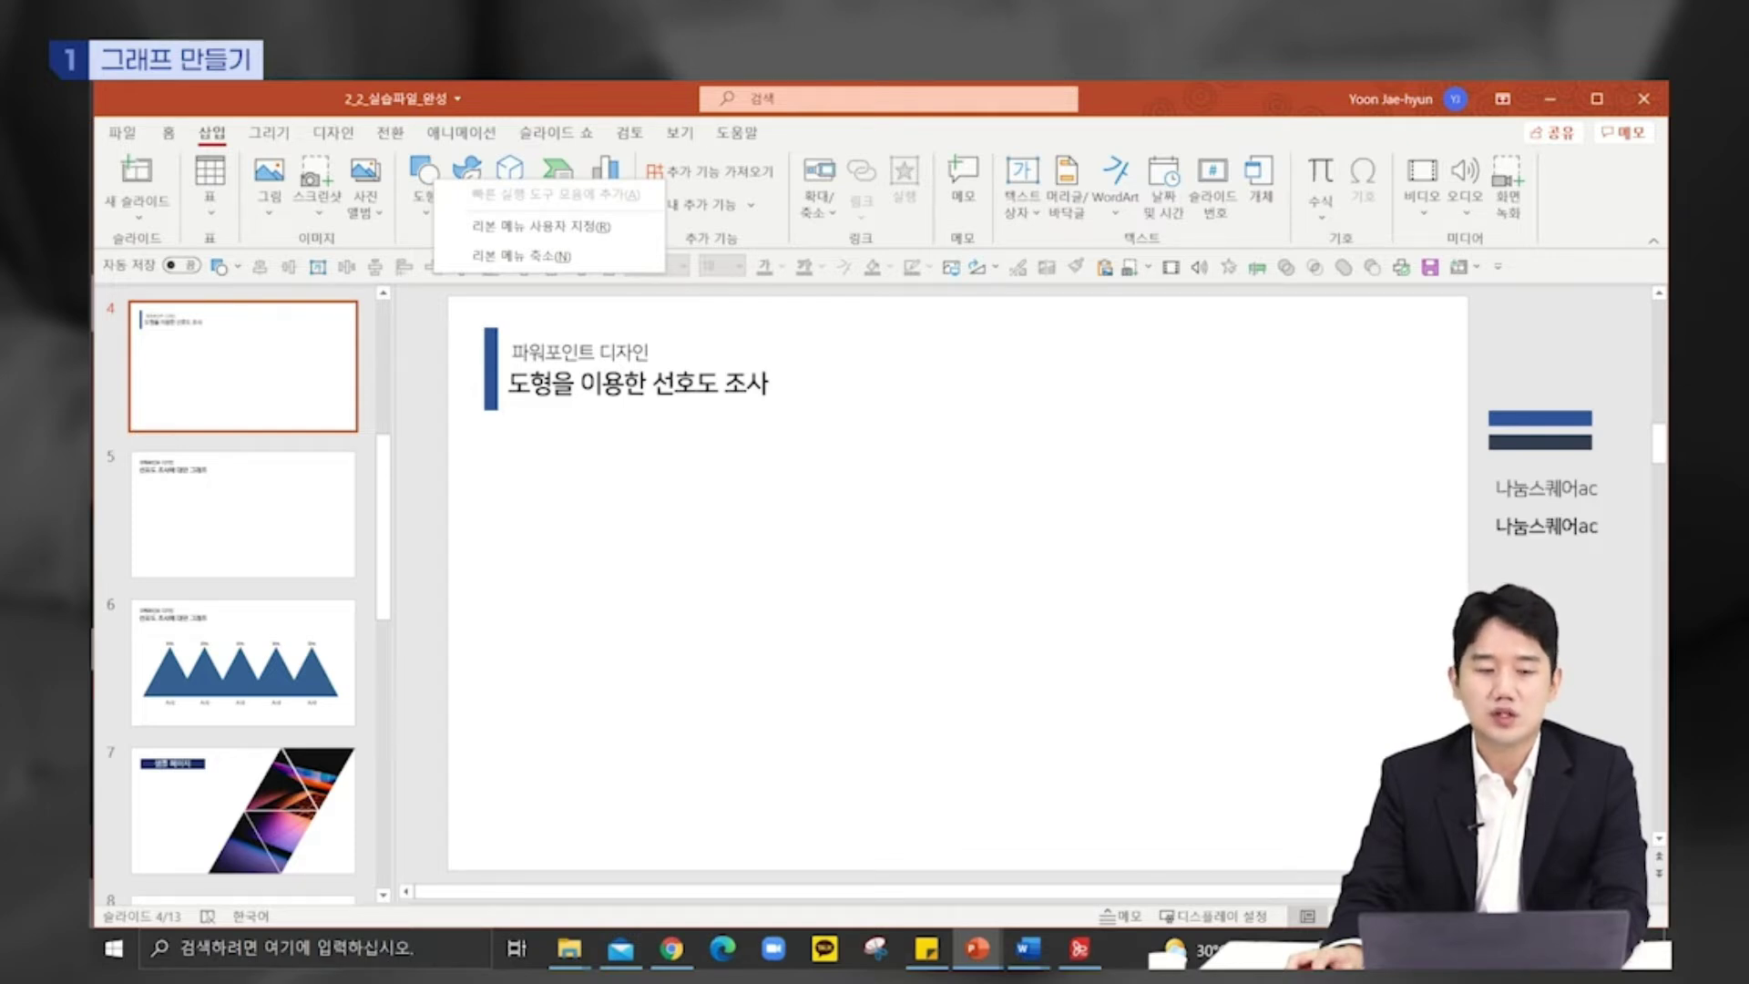
# Step: Draw an isosceles triangle about 4.15 cm high and 4.82 cm wide, and move it below the title
pyautogui.click(221, 266)
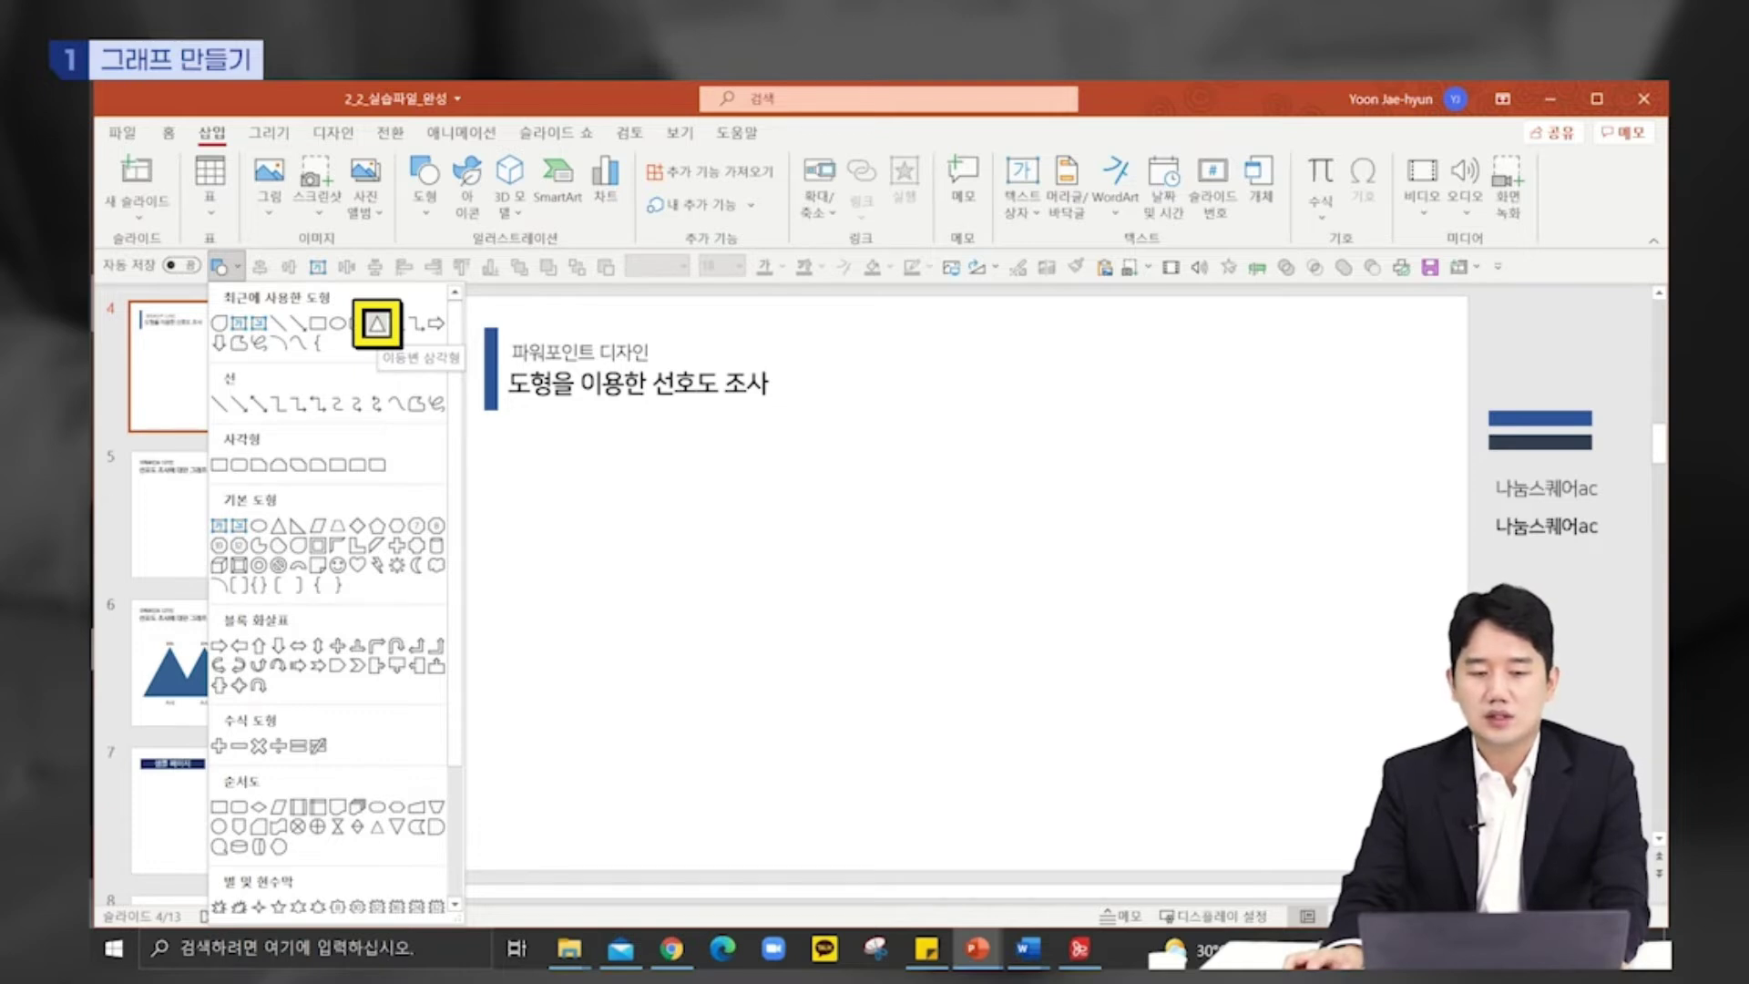
pyautogui.click(377, 323)
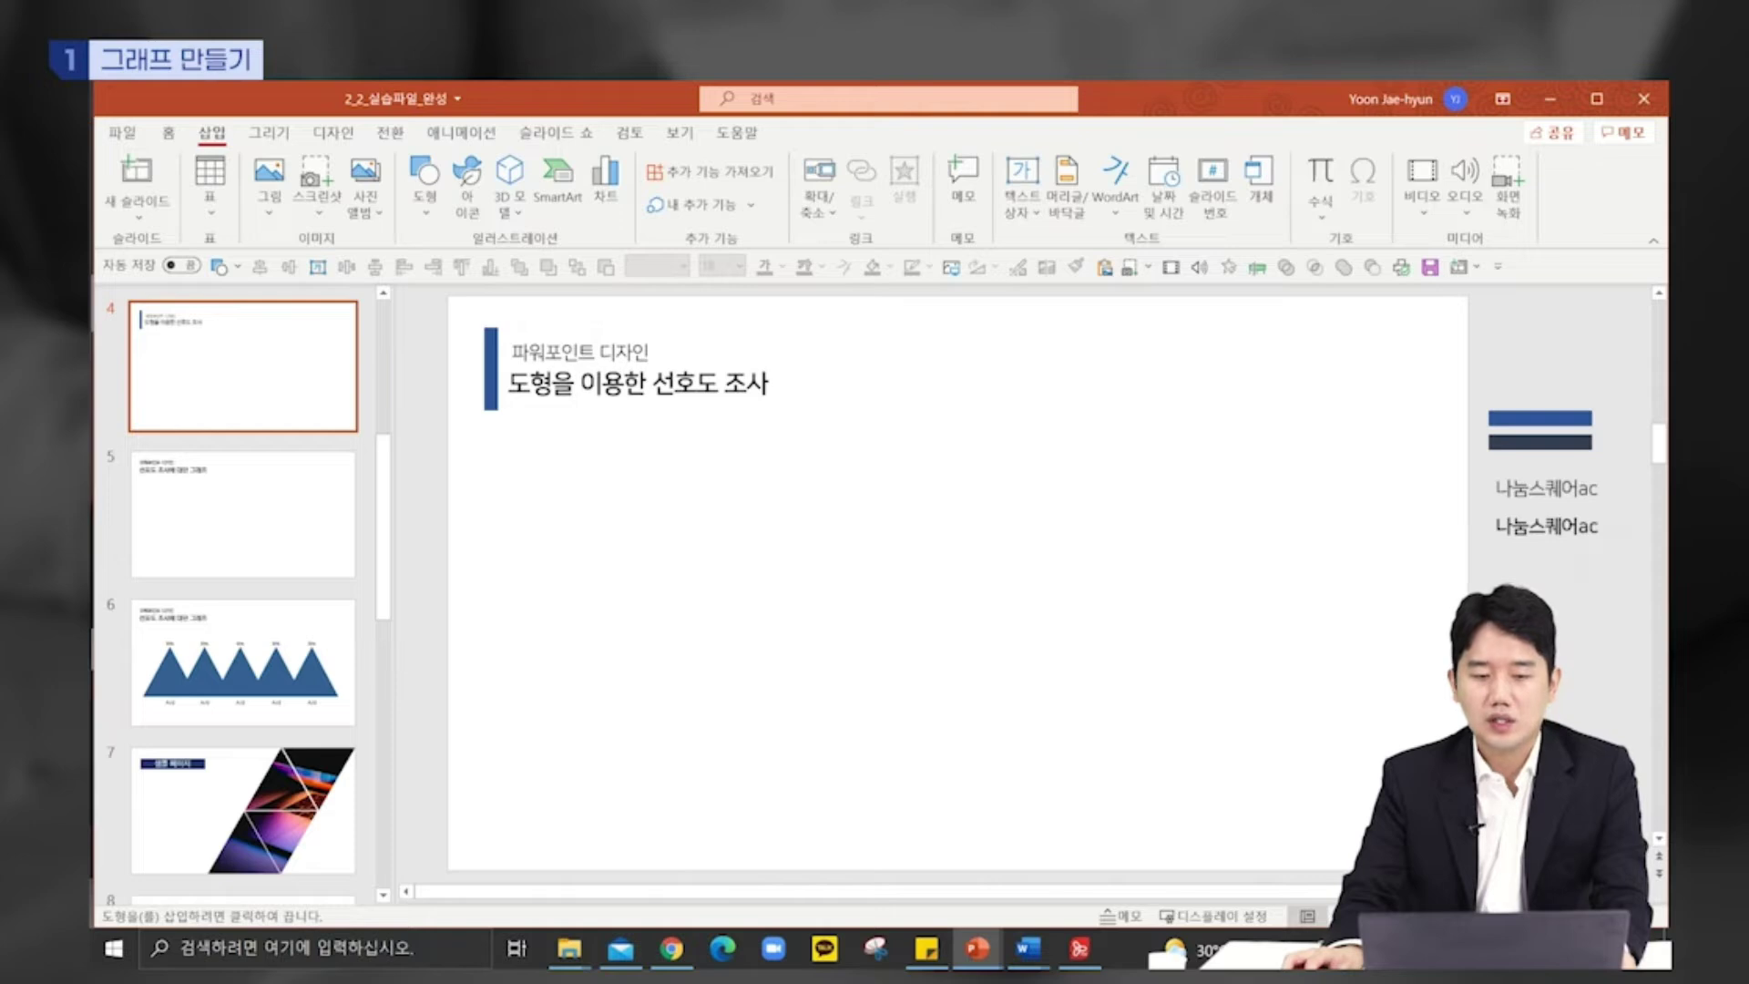
pyautogui.moveTo(692, 665); pyautogui.dragTo(838, 791)
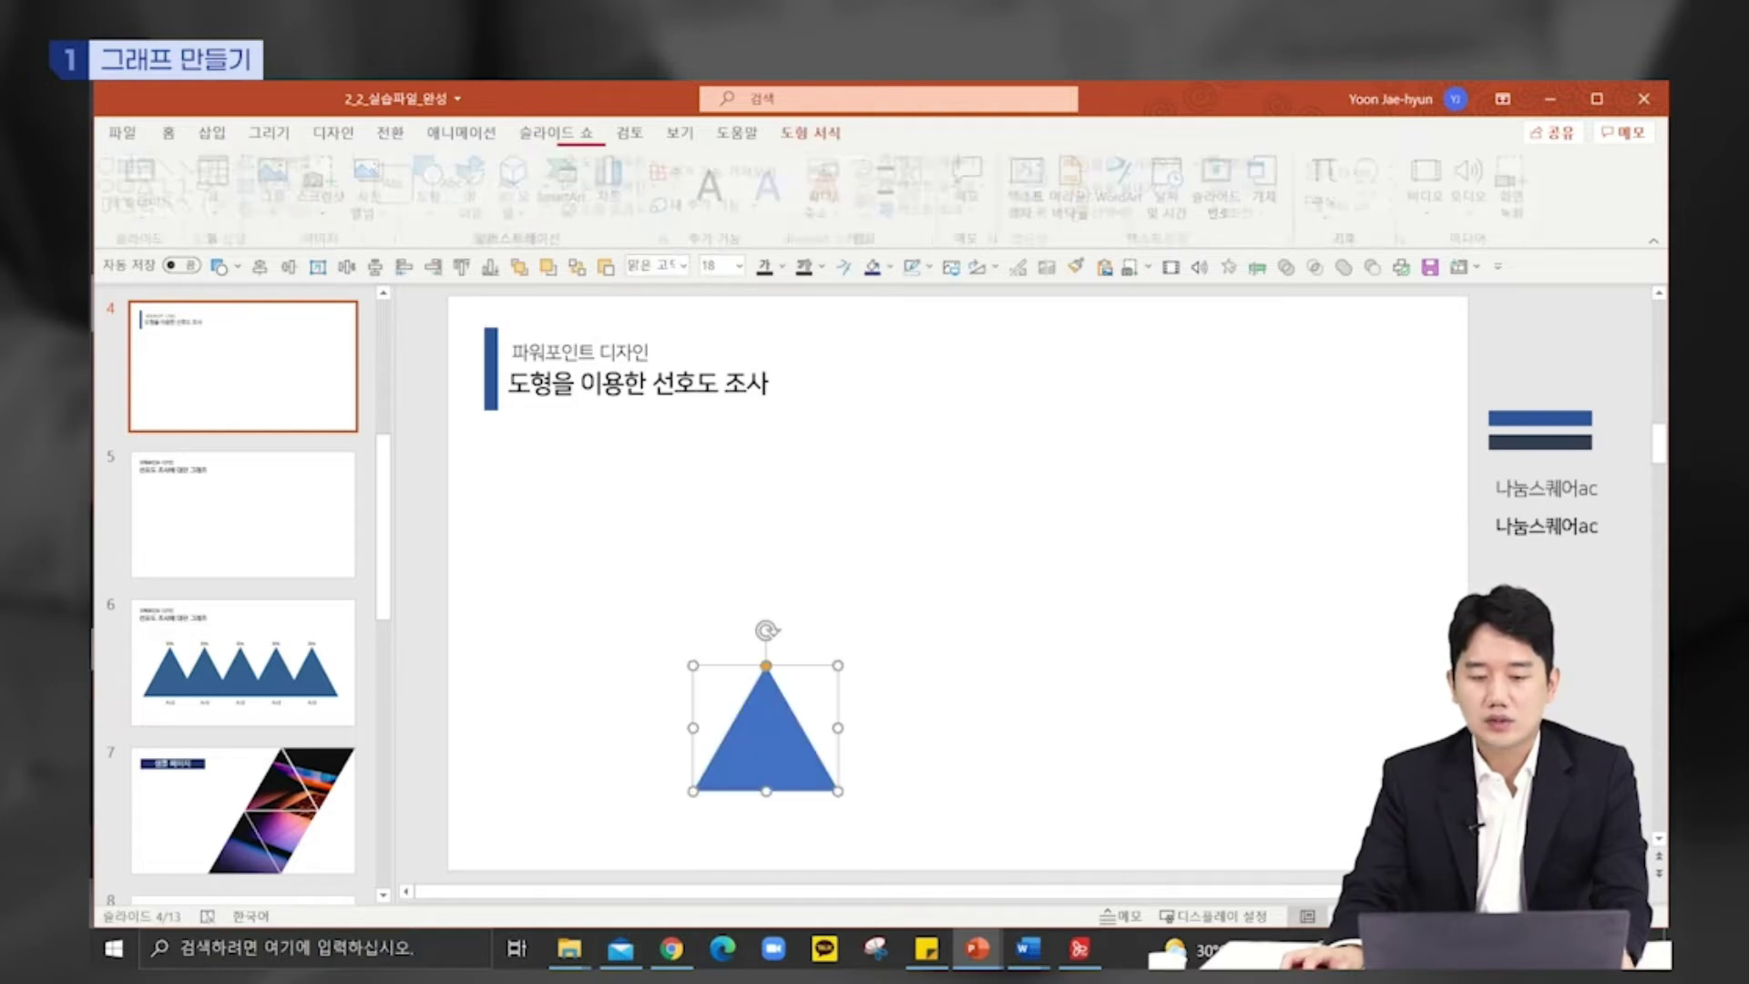
pyautogui.moveTo(766, 738); pyautogui.dragTo(621, 665)
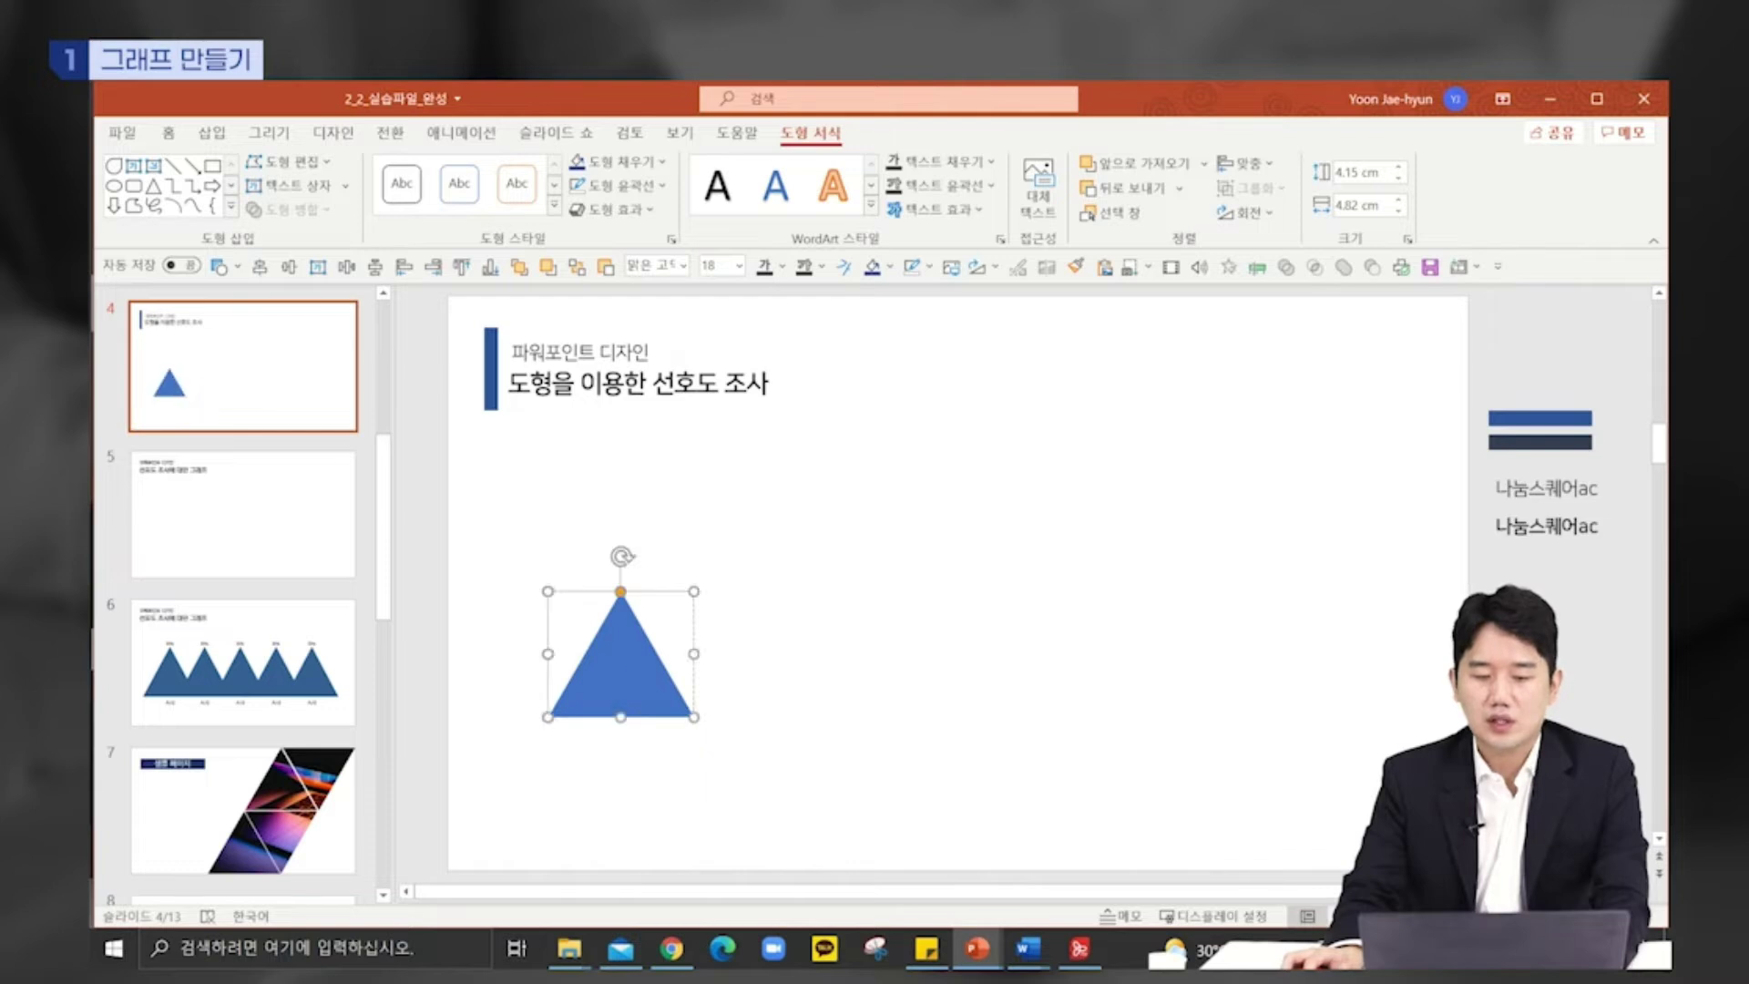
# Step: Resize the triangle to about 6.81 cm high and 6.92 cm wide
pyautogui.moveTo(694, 654)
pyautogui.mouseDown()
pyautogui.moveTo(746, 653)
pyautogui.moveTo(708, 653)
pyautogui.mouseUp()
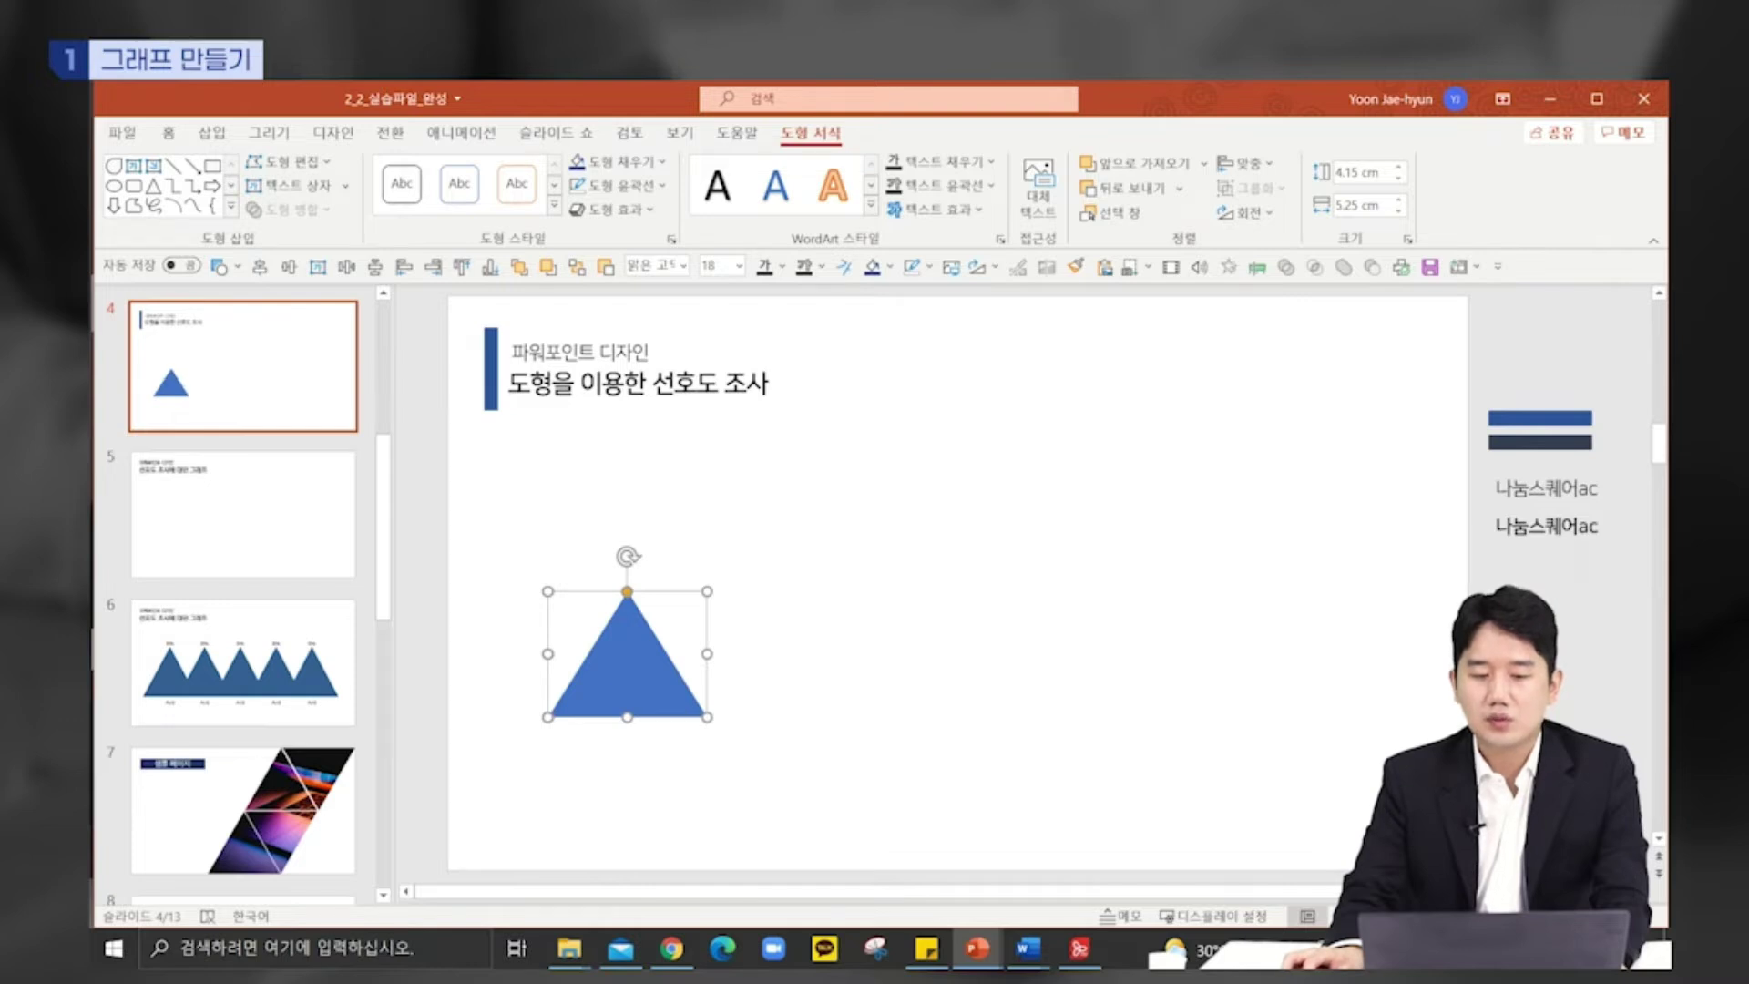
pyautogui.moveTo(707, 591); pyautogui.dragTo(730, 511)
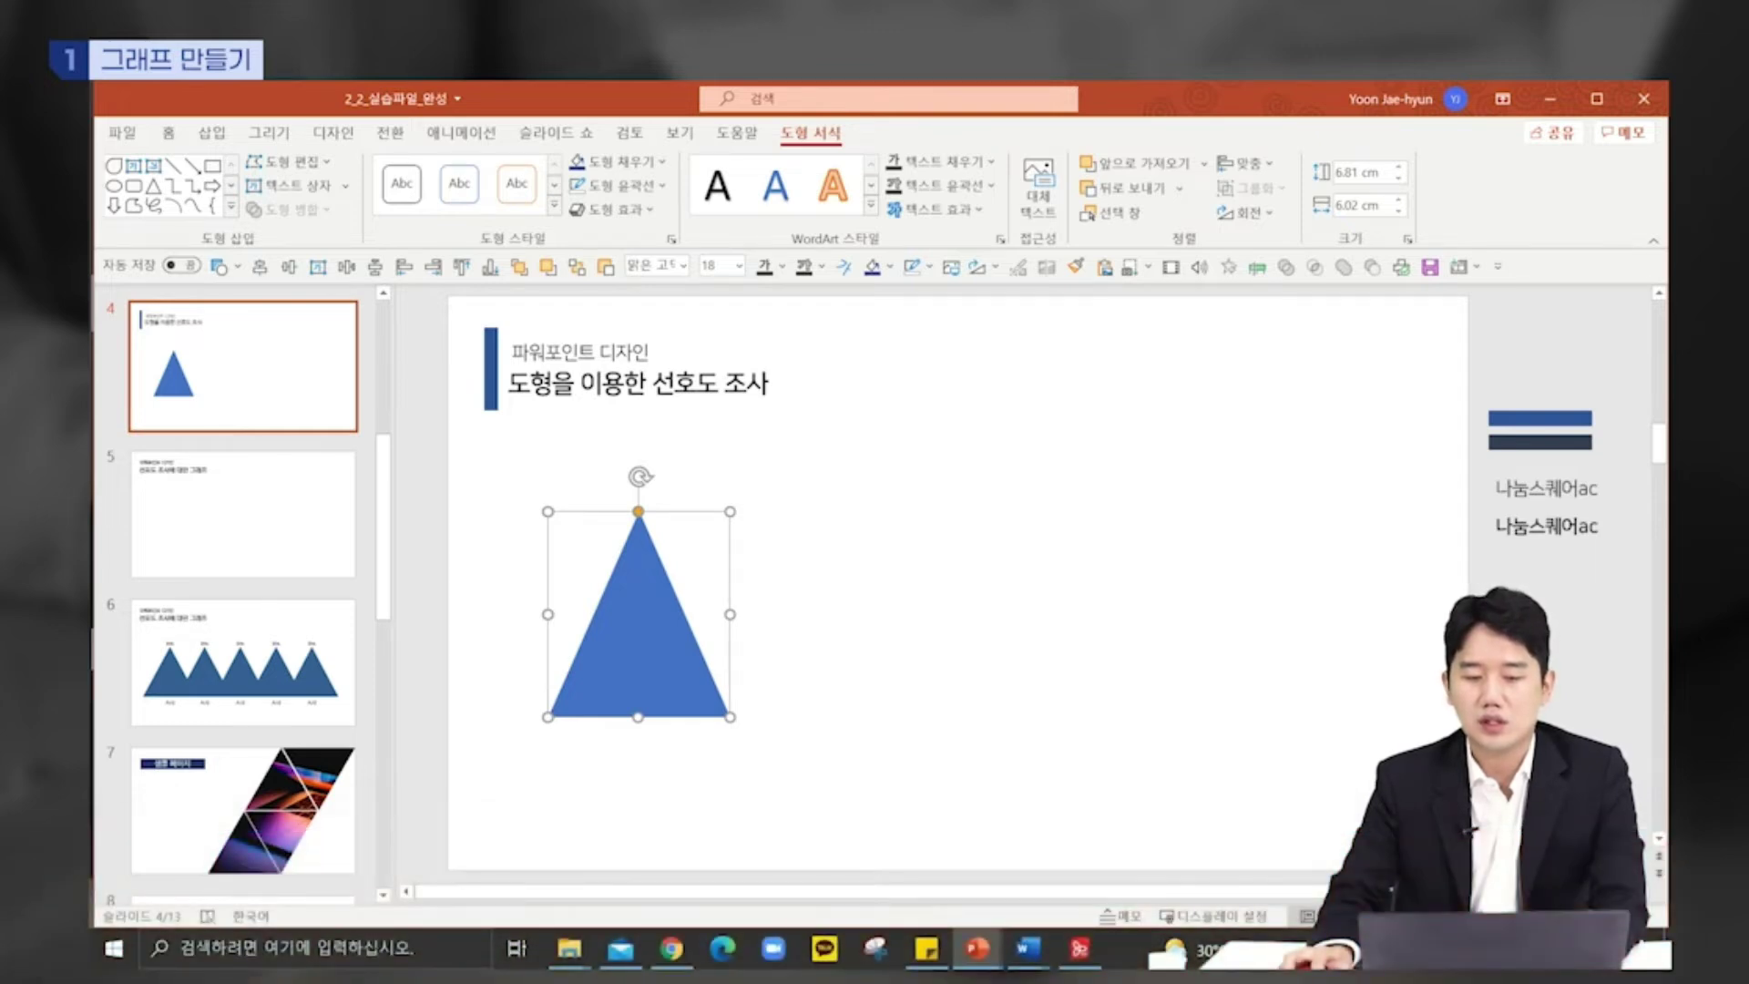
pyautogui.moveTo(730, 614); pyautogui.dragTo(757, 614)
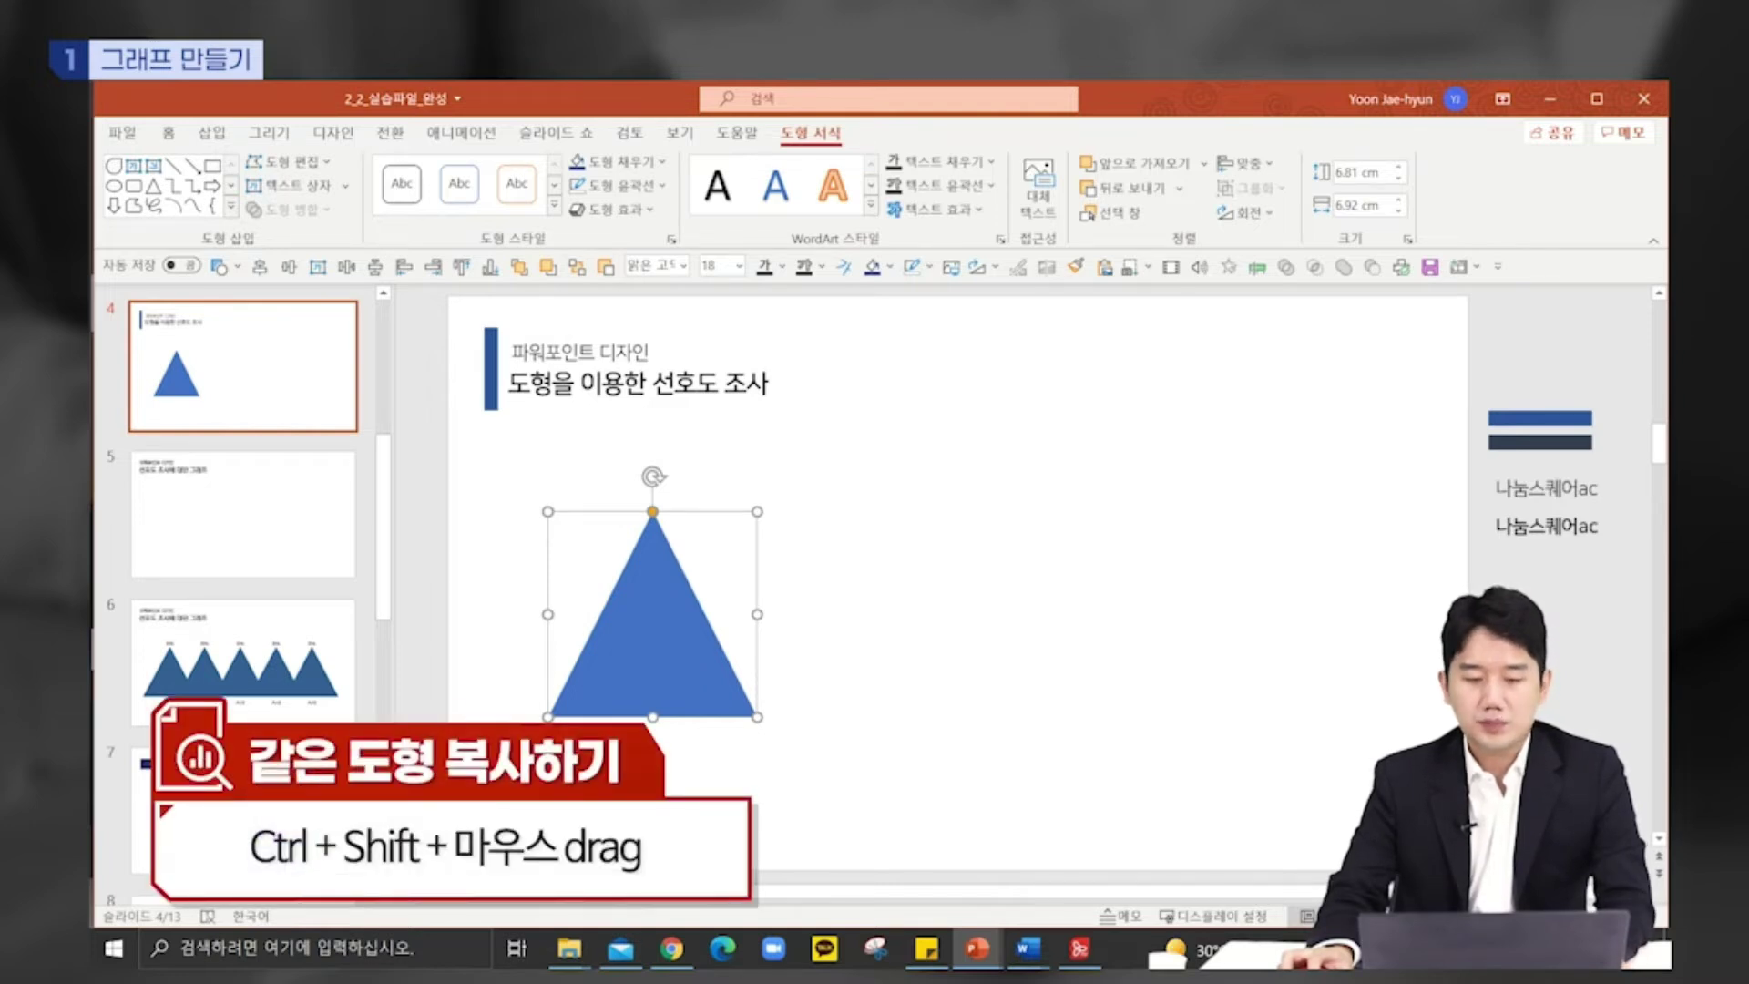
# Step: Duplicate the triangle horizontally into a row of four overlapping triangles, shifting the second one slightly to even the spacing
pyautogui.moveTo(653, 629); pyautogui.dragTo(795, 628)
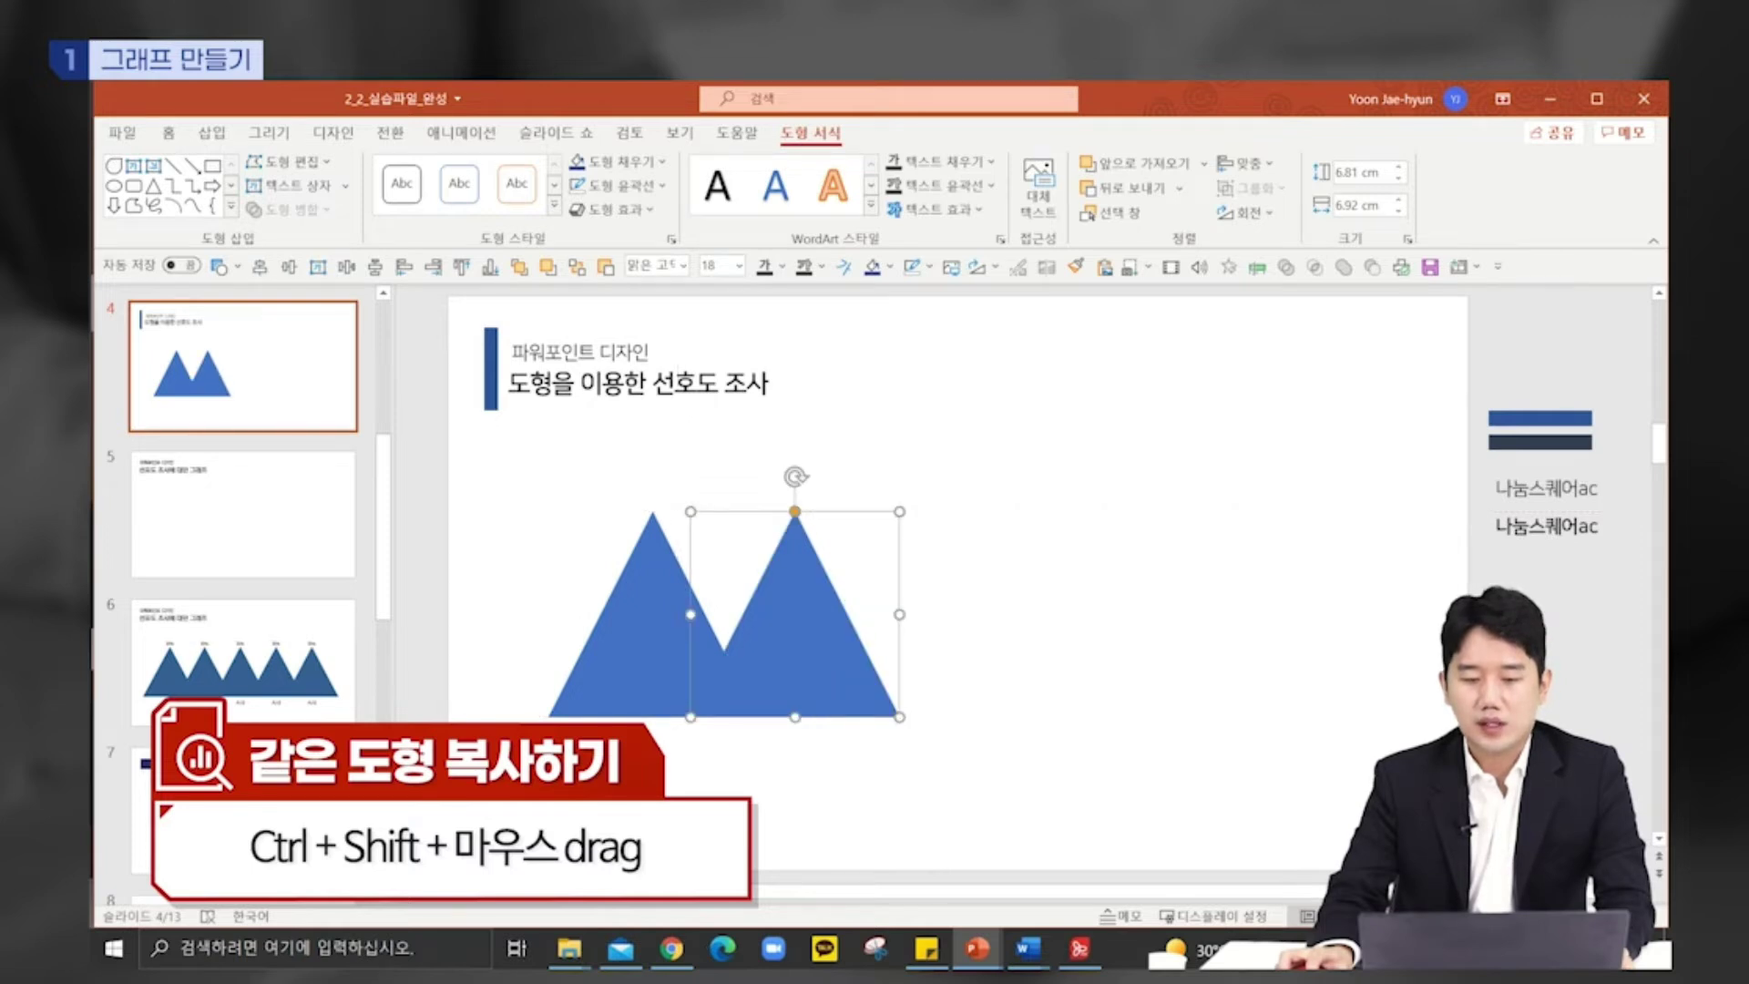
pyautogui.moveTo(794, 629); pyautogui.dragTo(1150, 628)
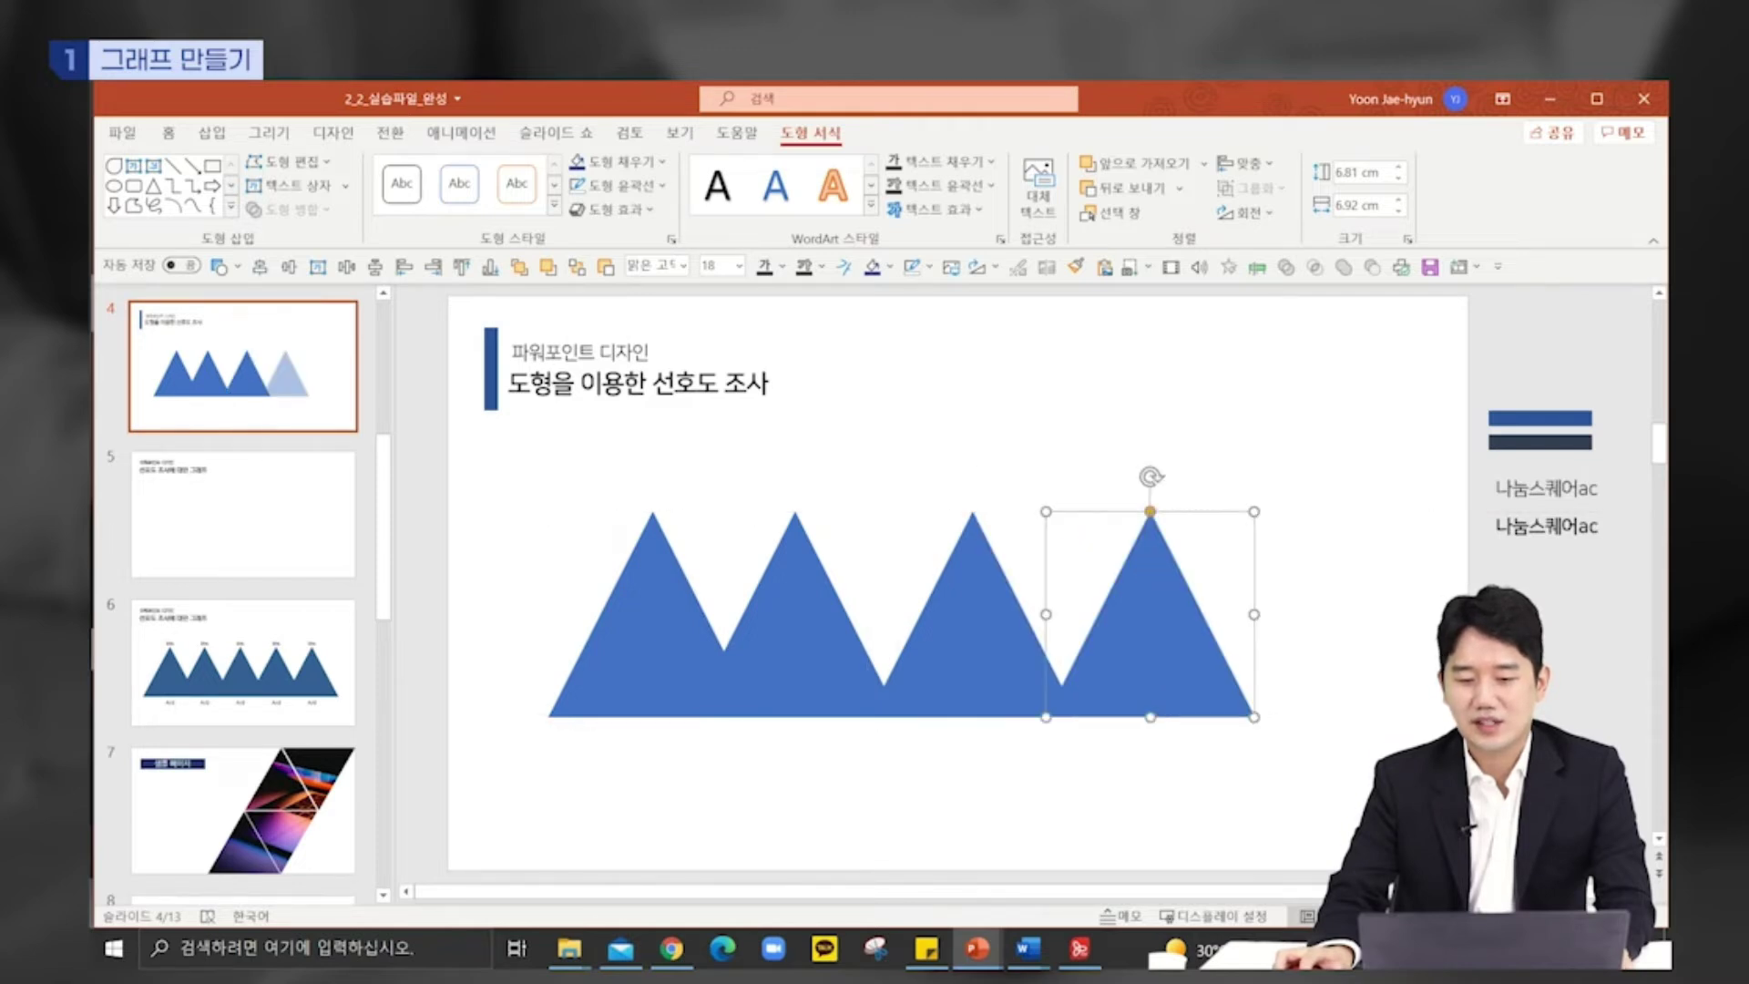
pyautogui.moveTo(795, 628)
pyautogui.mouseDown()
pyautogui.moveTo(820, 642)
pyautogui.moveTo(812, 629)
pyautogui.mouseUp()
# Step: Move all four triangles together slightly right and down toward the middle of the slide
pyautogui.moveTo(1323, 768); pyautogui.dragTo(523, 439)
pyautogui.moveTo(652, 628); pyautogui.dragTo(693, 645)
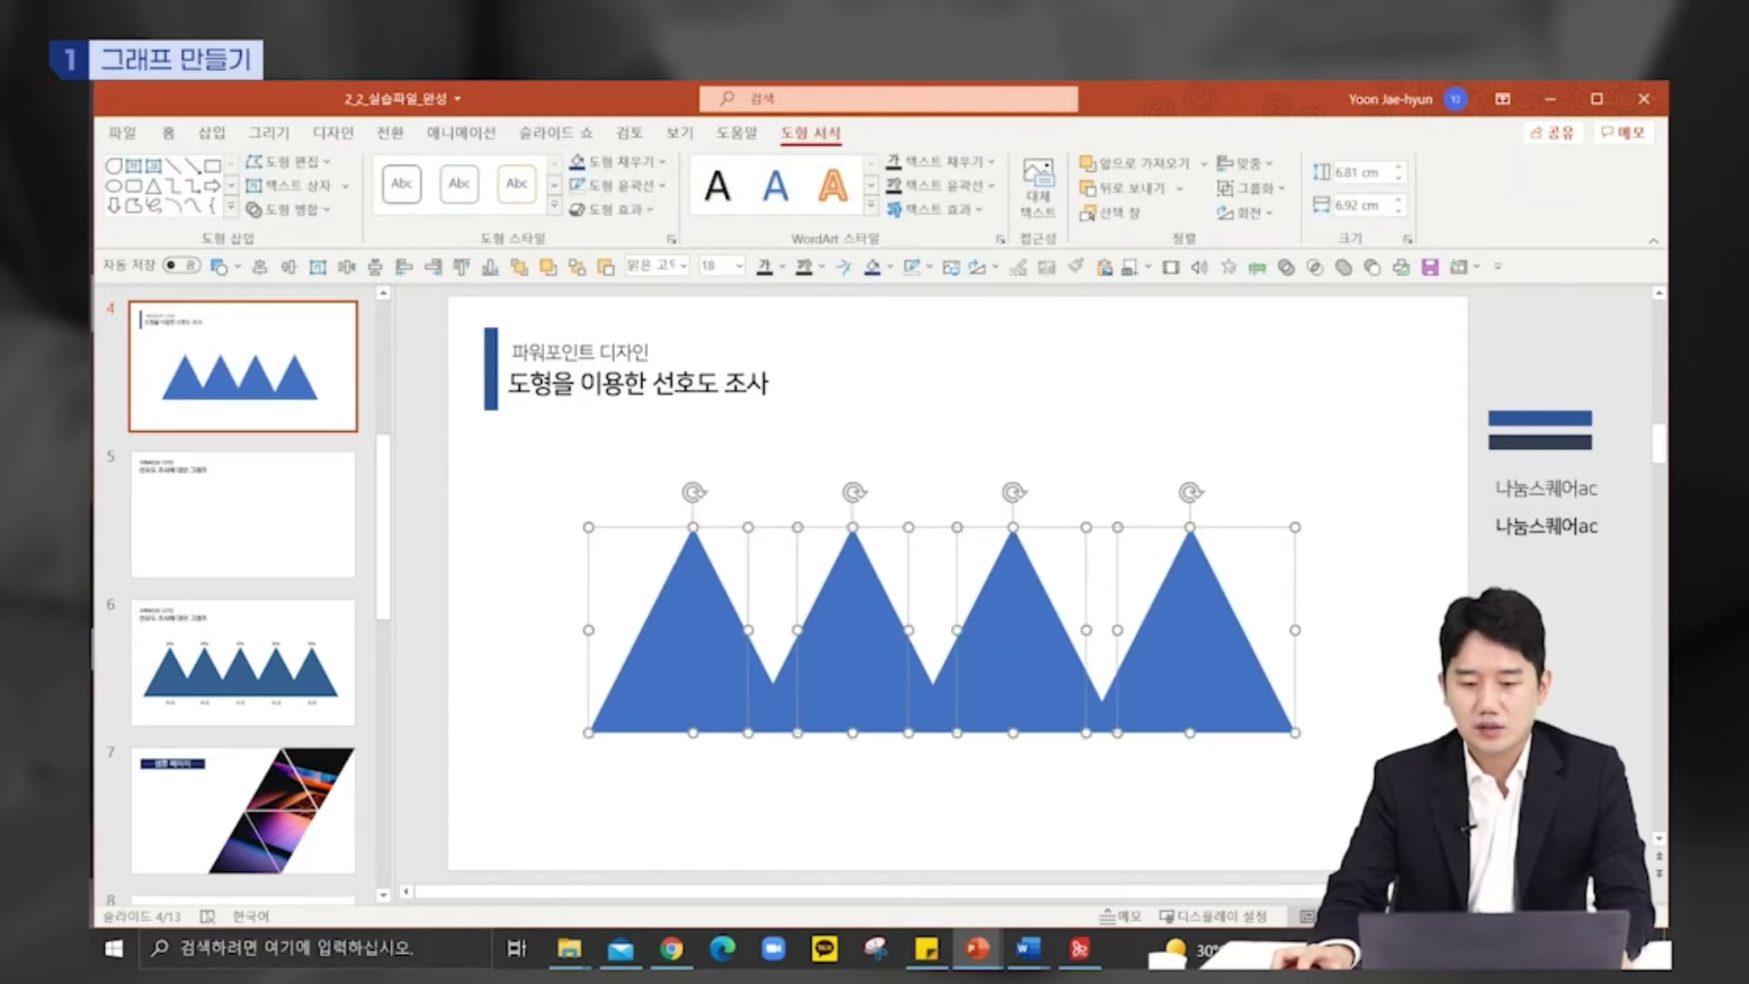
pyautogui.press('Escape')
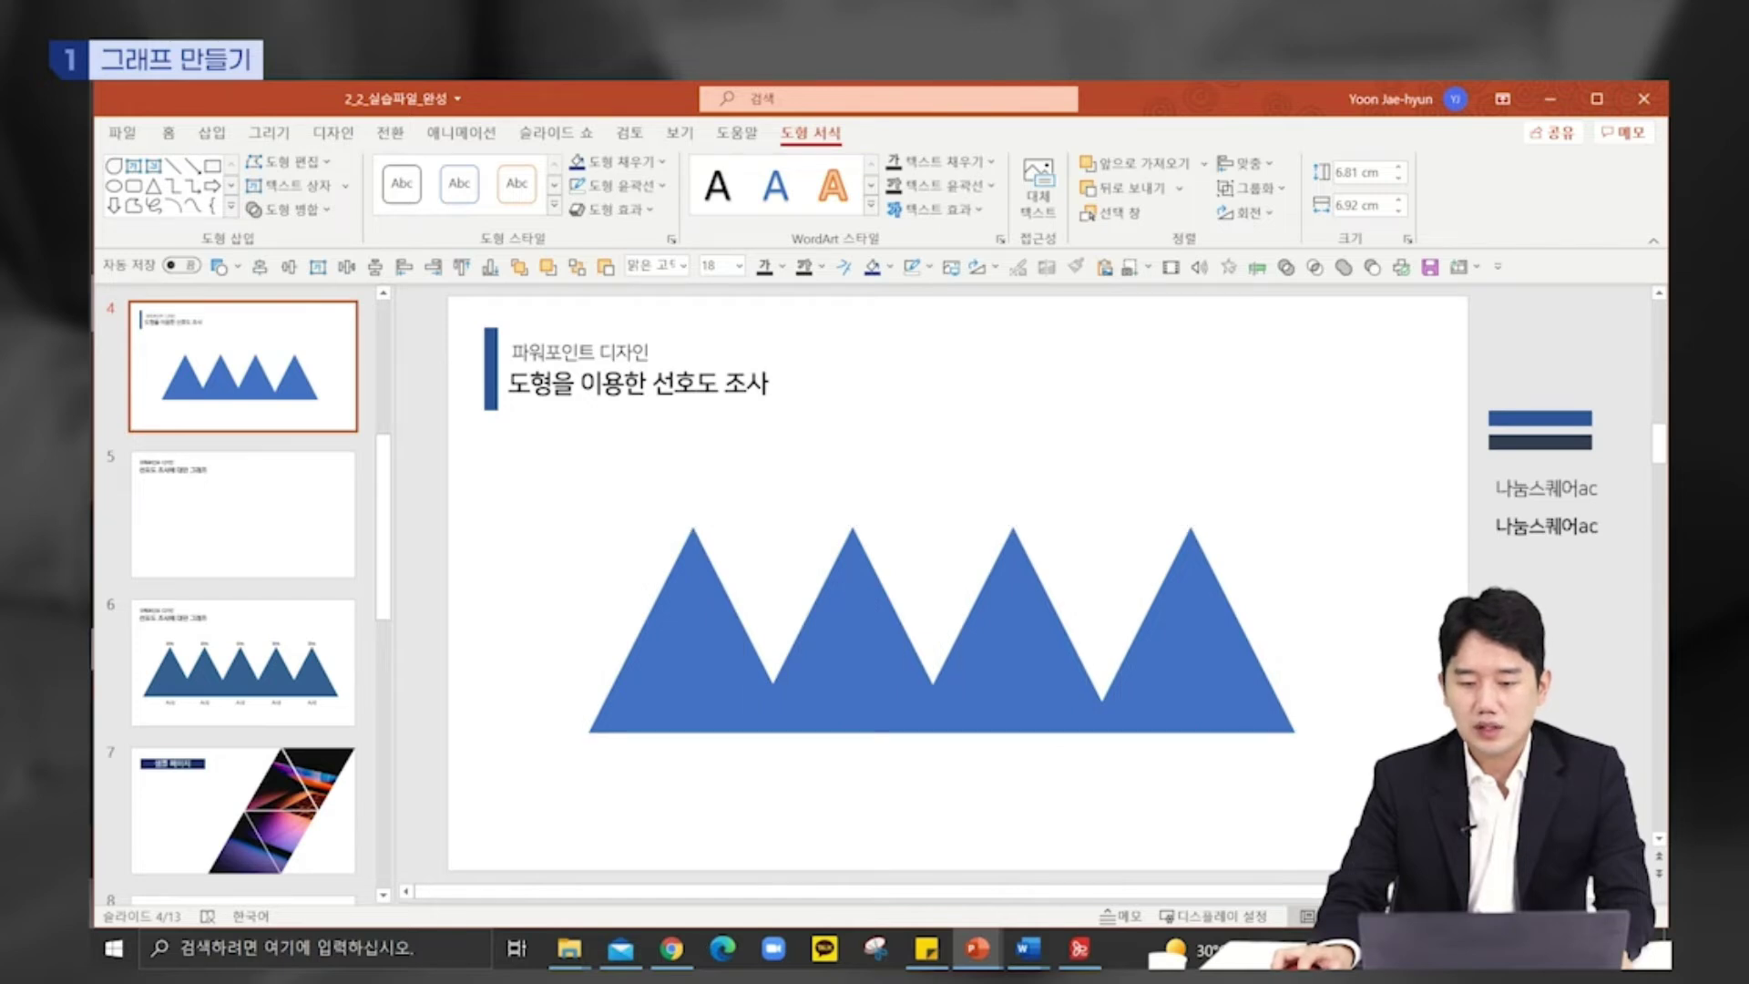